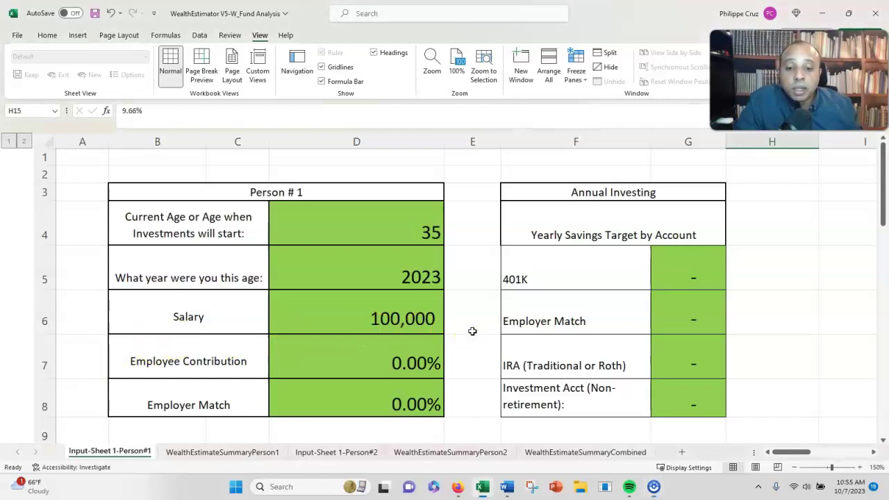
- Examine the Mutual Funds table on the Person #1 input sheet, covering the four fund names and the 1, 3, 5 and 10 year return columns
{"action": "left_click", "coordinate": [472, 332]}
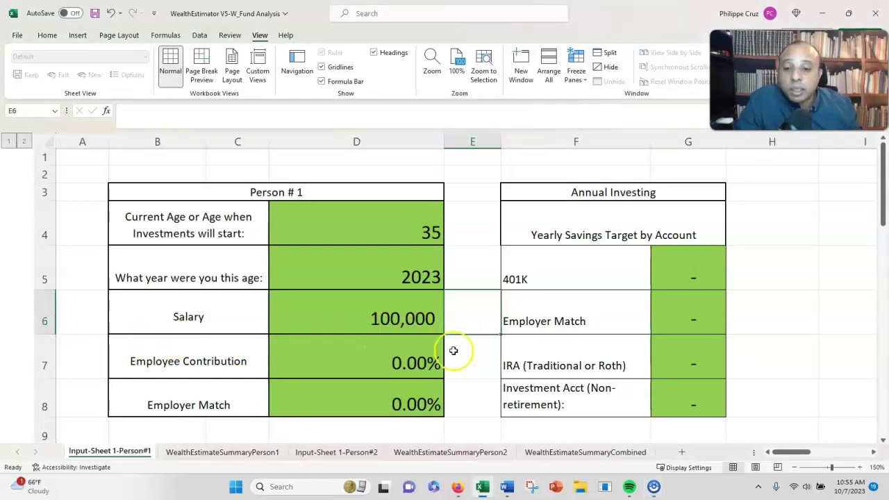
{"action": "scroll", "coordinate": [463, 347], "scroll_direction": "down", "scroll_amount": 3}
{"action": "scroll", "coordinate": [463, 351], "scroll_direction": "down", "scroll_amount": 3}
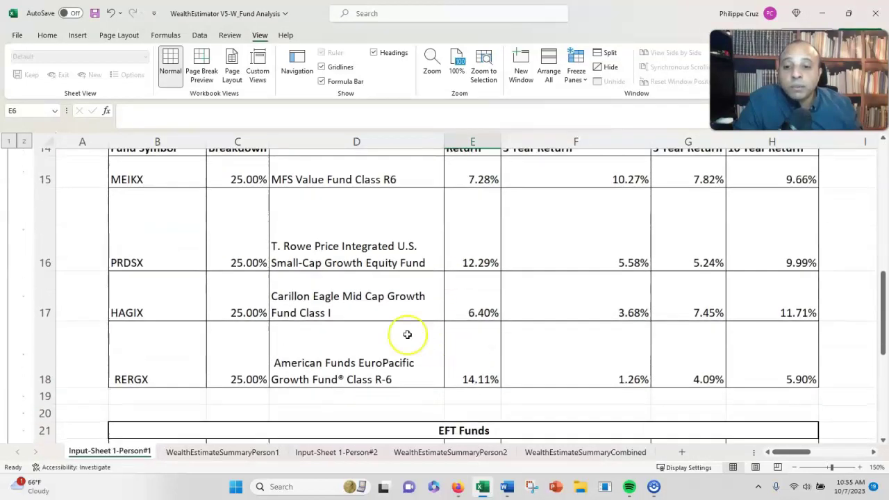
{"action": "left_click", "coordinate": [385, 183]}
{"action": "left_click", "coordinate": [382, 248]}
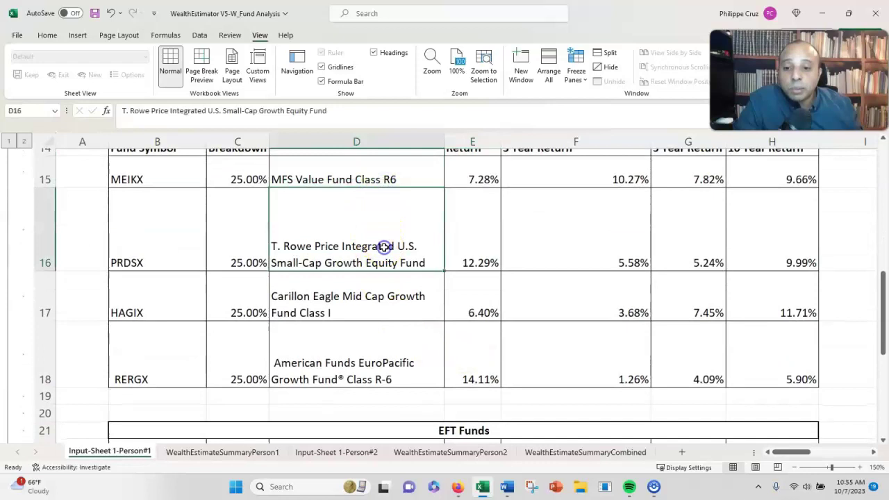
{"action": "left_click", "coordinate": [365, 297]}
{"action": "left_click", "coordinate": [355, 358]}
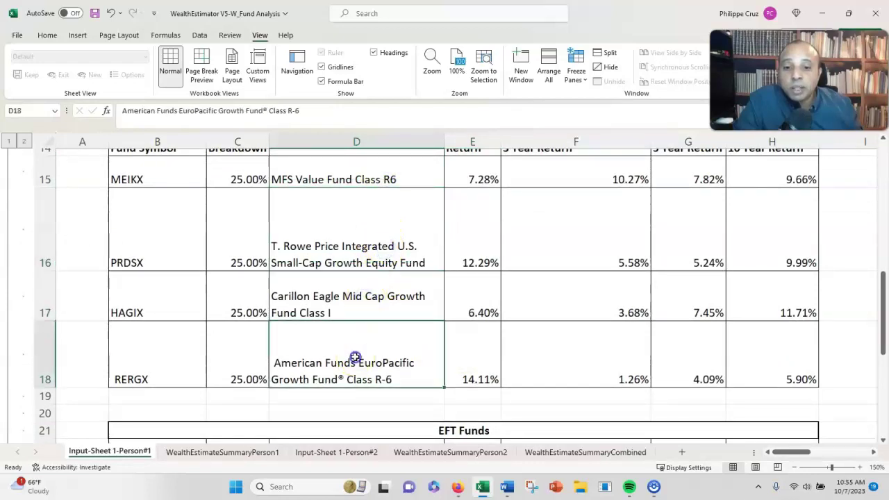
{"action": "scroll", "coordinate": [351, 356], "scroll_direction": "up", "scroll_amount": 3}
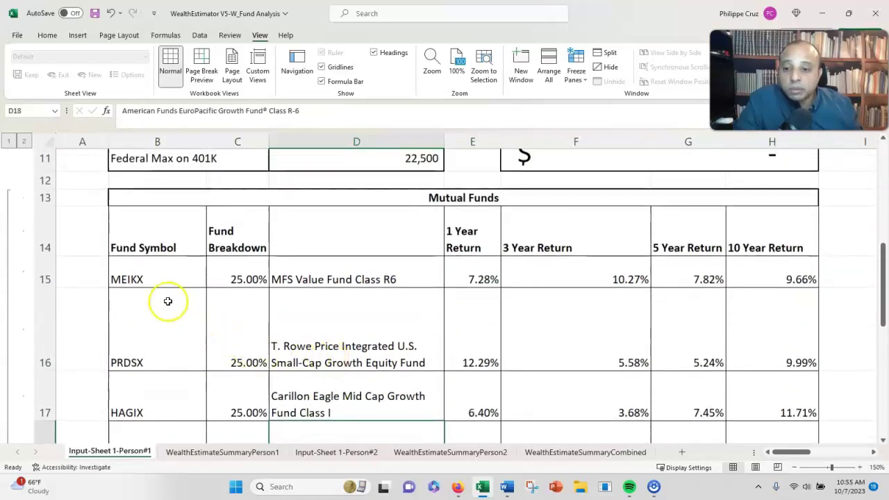
{"action": "left_click", "coordinate": [476, 278]}
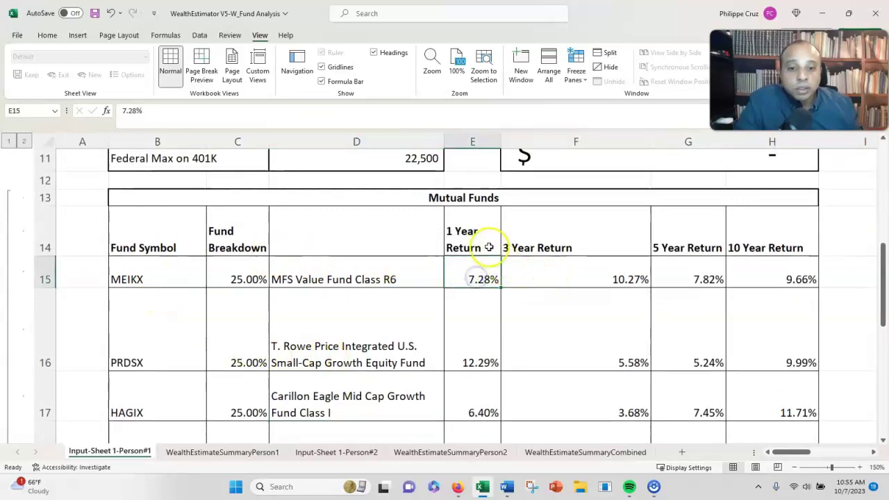
{"action": "left_click", "coordinate": [560, 246]}
{"action": "left_click", "coordinate": [683, 237]}
{"action": "left_click", "coordinate": [755, 239]}
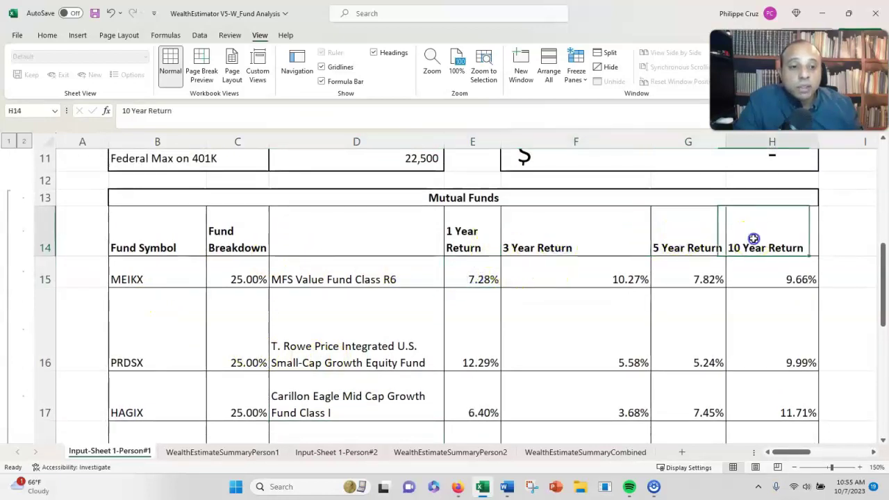
- Set Person #1's Employee Contribution to 6% and Employer Match to 3%
{"action": "scroll", "coordinate": [634, 294], "scroll_direction": "up", "scroll_amount": 3}
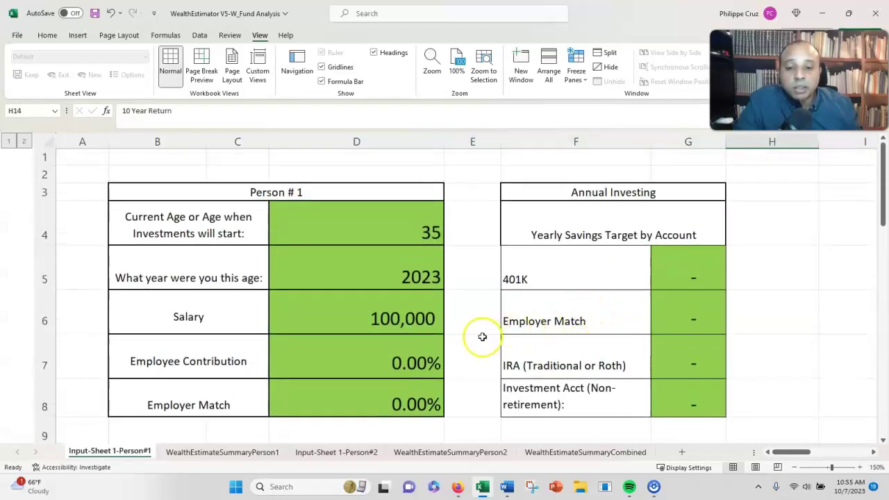
{"action": "scroll", "coordinate": [465, 346], "scroll_direction": "down", "scroll_amount": 1}
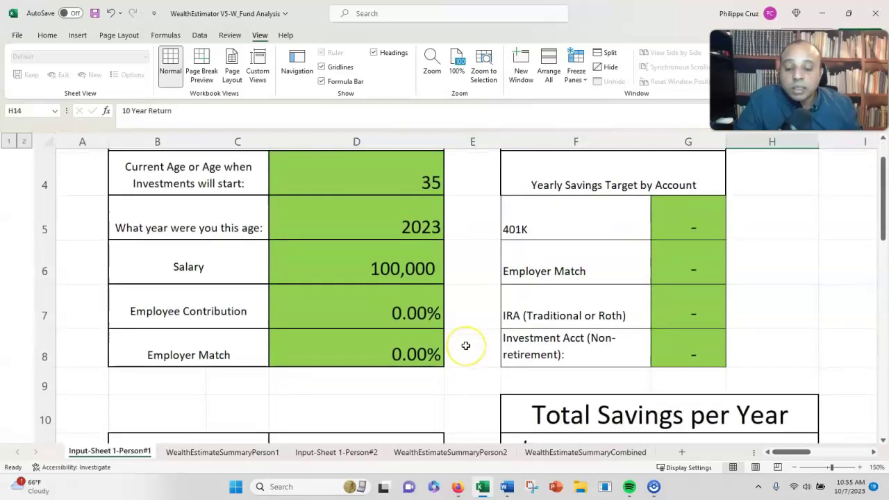
{"action": "left_click", "coordinate": [425, 316]}
{"action": "type", "text": "6"}
{"action": "key", "text": "Return"}
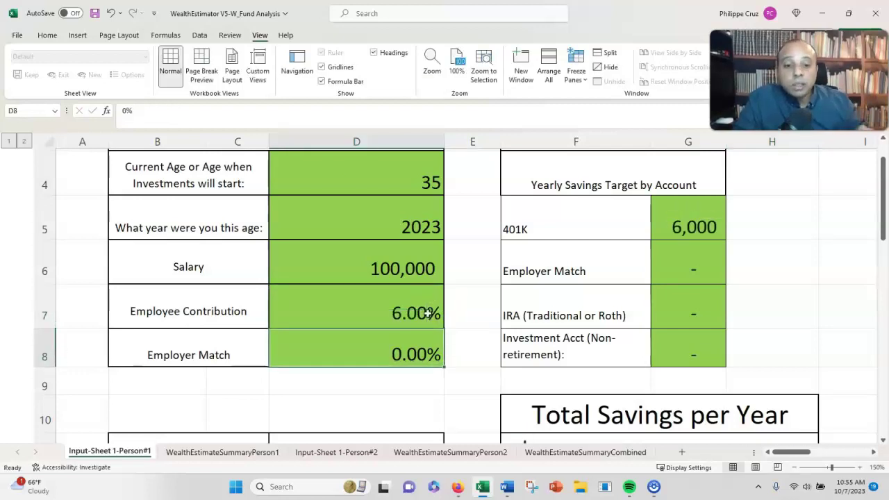
{"action": "type", "text": "3"}
{"action": "key", "text": "Return"}
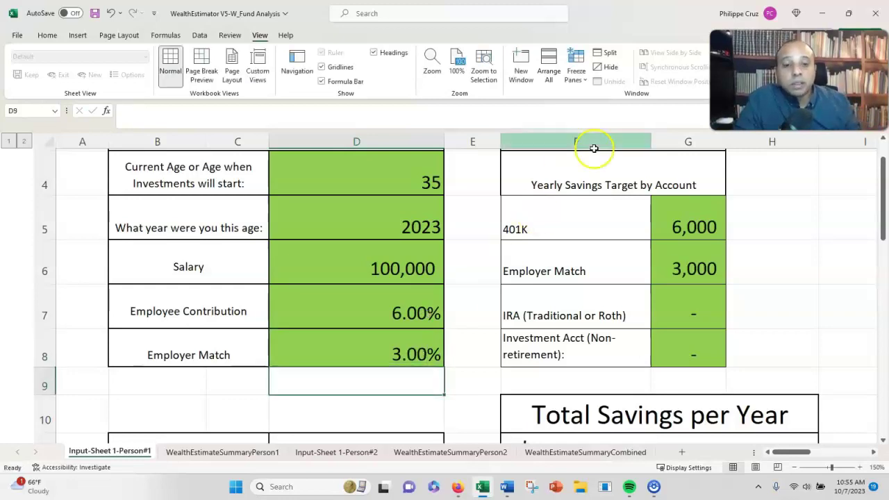
- Check the yearly 401K and Employer Match savings targets, the Total Savings per Year and the Federal Max on 401K
{"action": "left_click", "coordinate": [680, 214]}
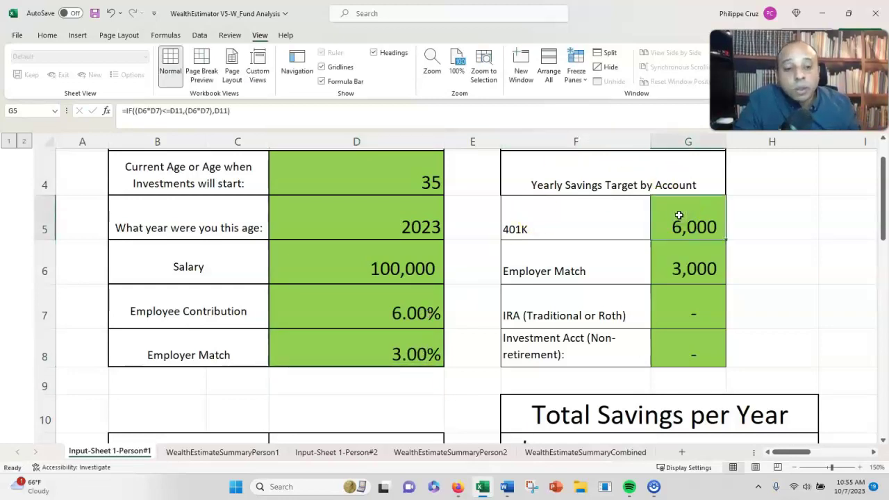
{"action": "left_click", "coordinate": [675, 267]}
{"action": "scroll", "coordinate": [675, 267], "scroll_direction": "down", "scroll_amount": 1}
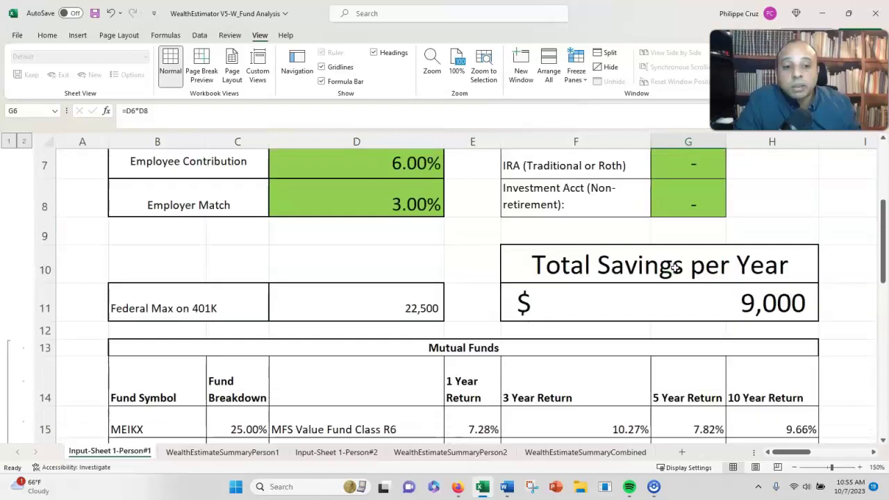
{"action": "left_click", "coordinate": [727, 292]}
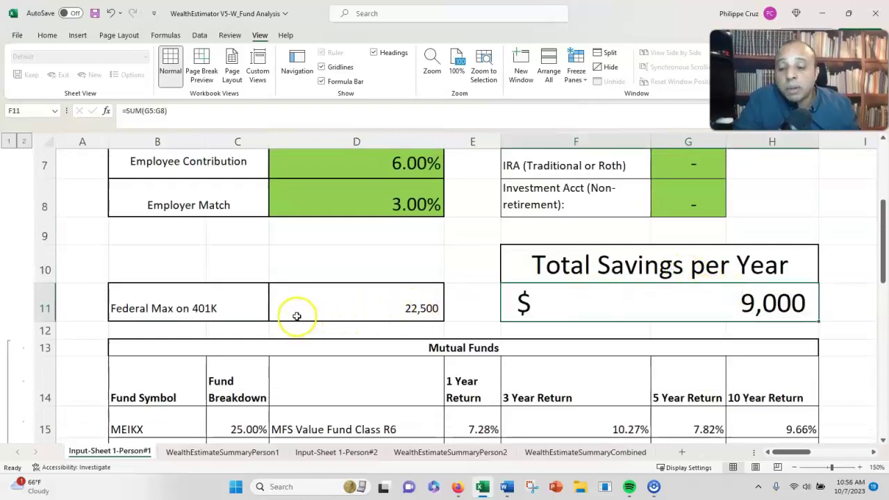
{"action": "left_click", "coordinate": [340, 306]}
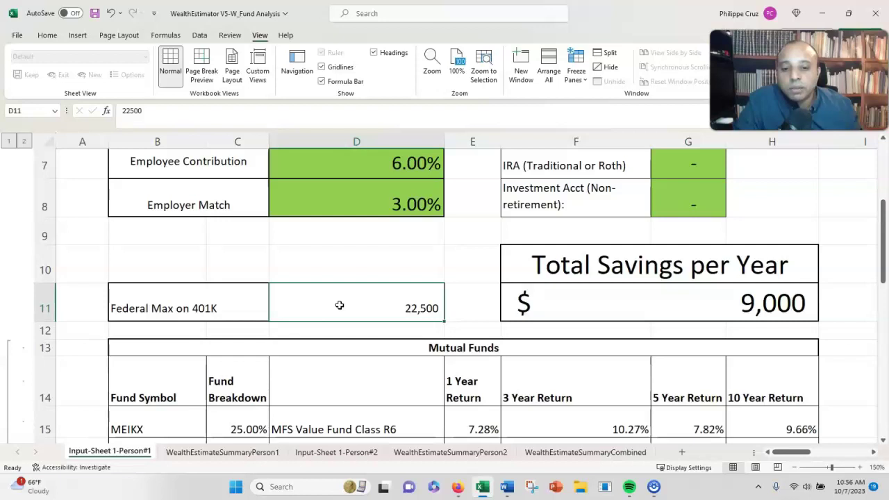
{"action": "scroll", "coordinate": [340, 306], "scroll_direction": "up", "scroll_amount": 3}
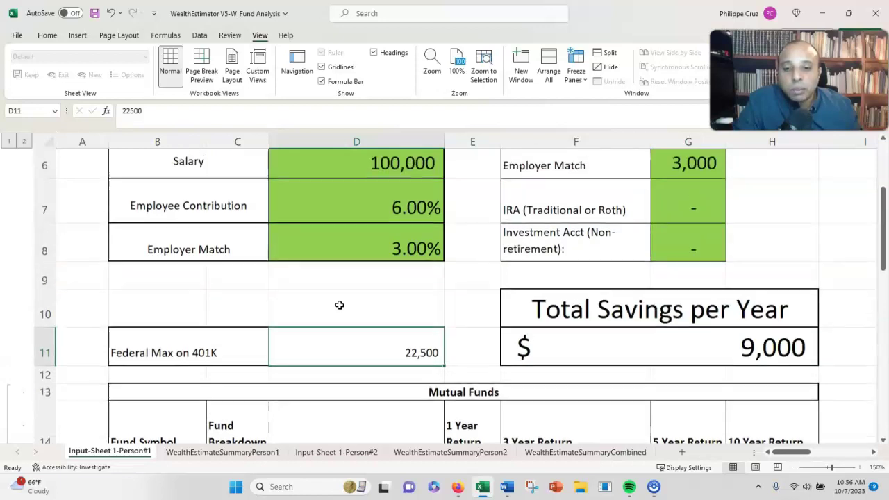
- Compare the 1, 3, 5 and 10 year returns of the four funds in the Mutual Funds table
{"action": "scroll", "coordinate": [340, 306], "scroll_direction": "down", "scroll_amount": 5}
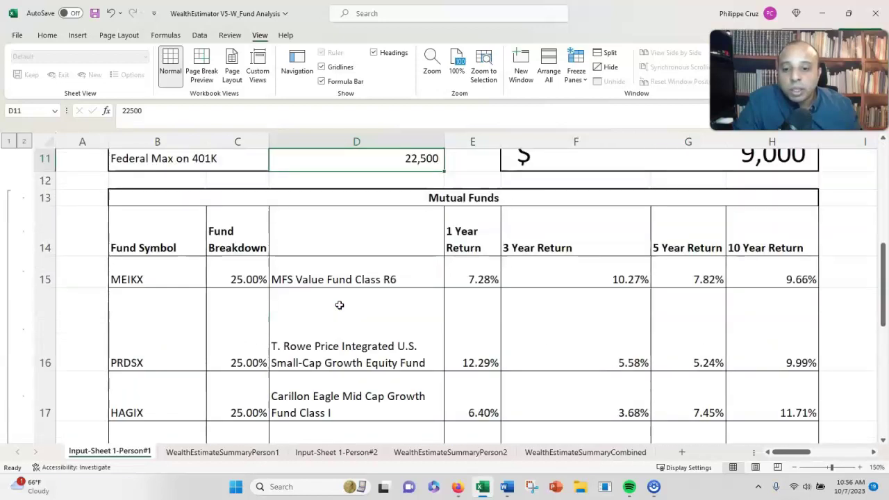
{"action": "scroll", "coordinate": [358, 296], "scroll_direction": "up", "scroll_amount": 1}
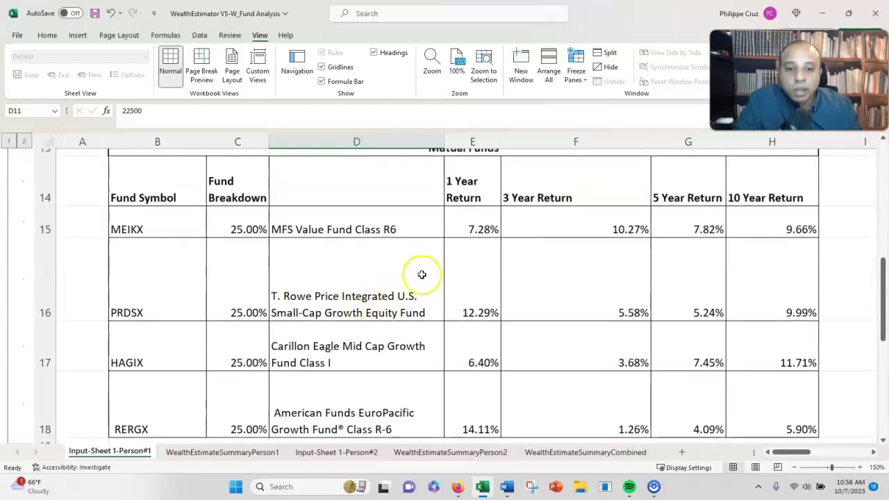
{"action": "left_click", "coordinate": [462, 231]}
{"action": "left_click", "coordinate": [464, 233]}
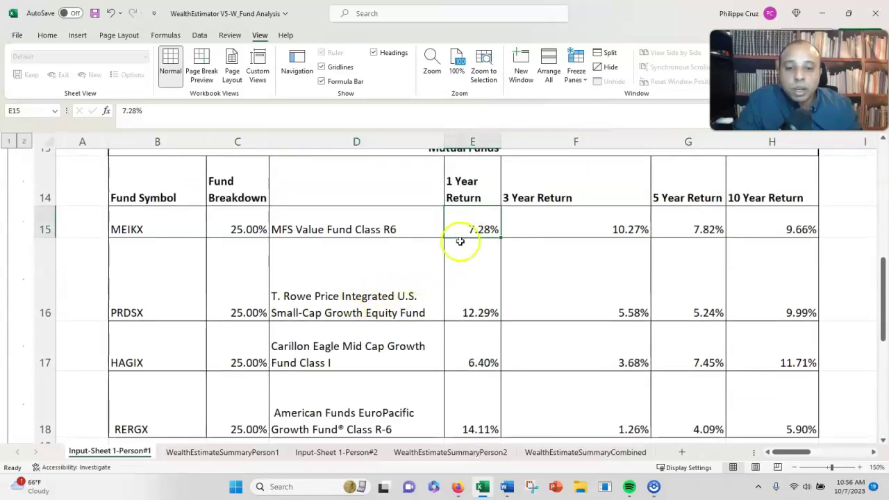
{"action": "left_click", "coordinate": [474, 334]}
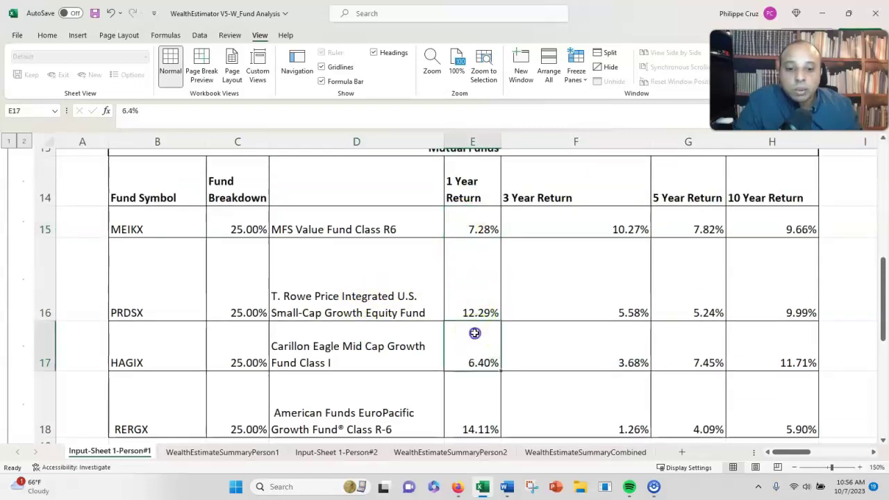
{"action": "left_click", "coordinate": [471, 424]}
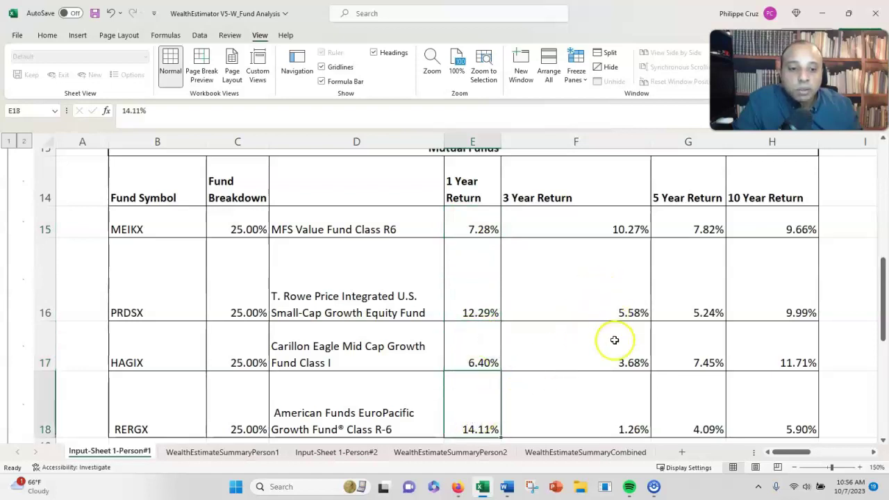
{"action": "left_click", "coordinate": [609, 406]}
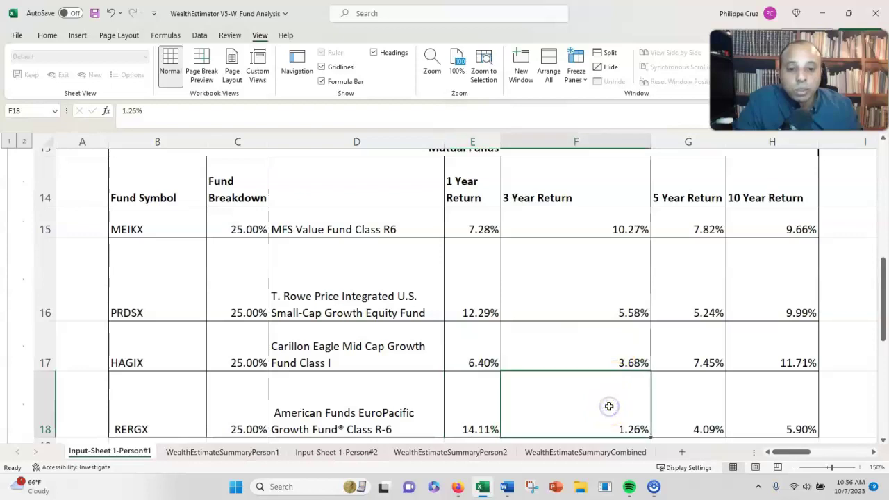
{"action": "left_click", "coordinate": [598, 232]}
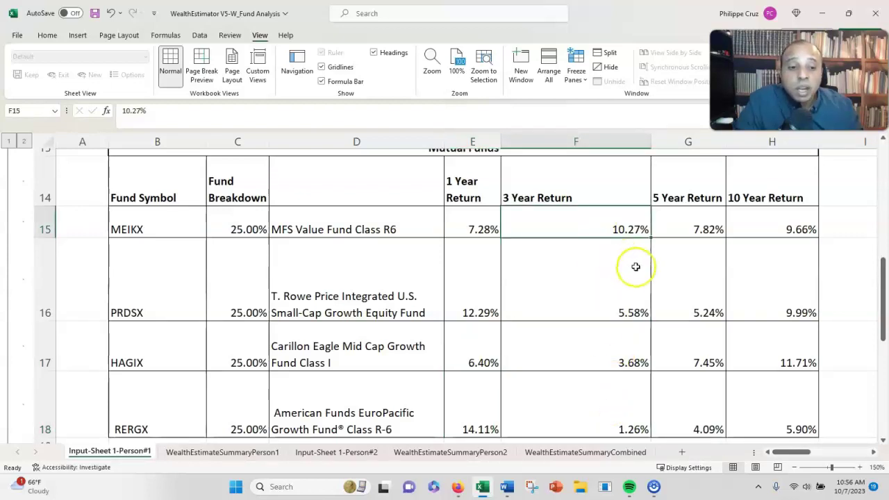
{"action": "left_click", "coordinate": [700, 415]}
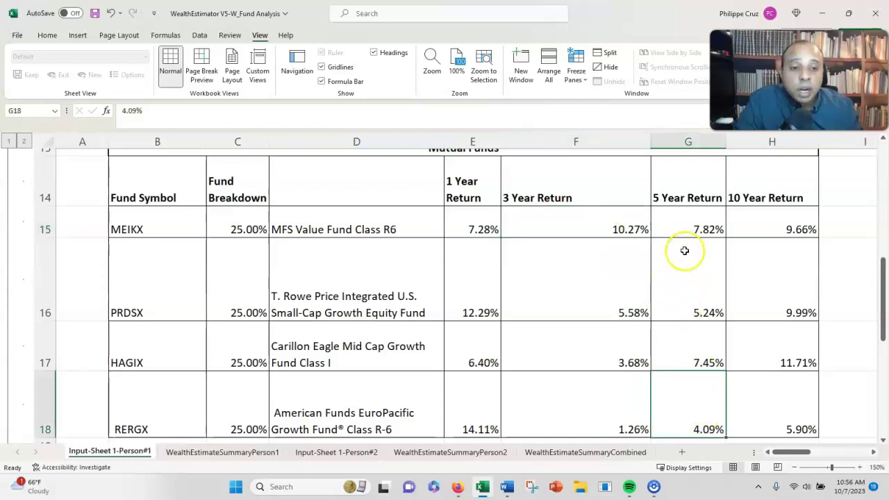
{"action": "left_click", "coordinate": [682, 229]}
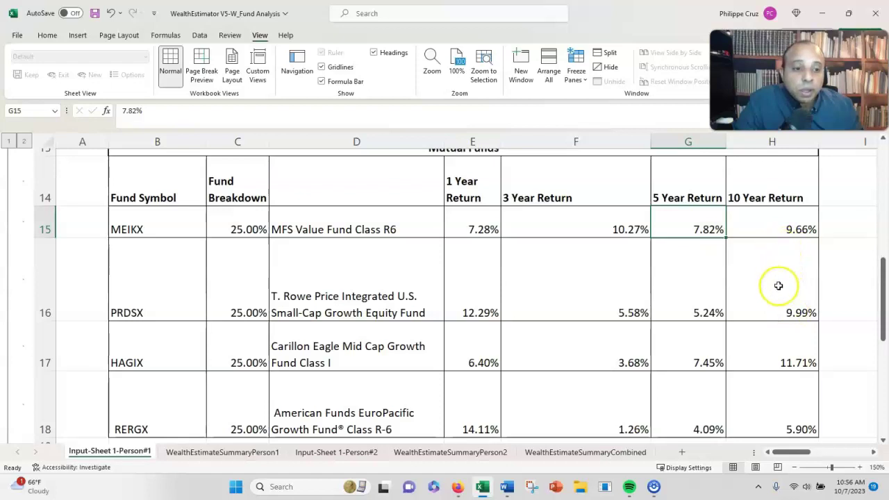
{"action": "left_click", "coordinate": [778, 401]}
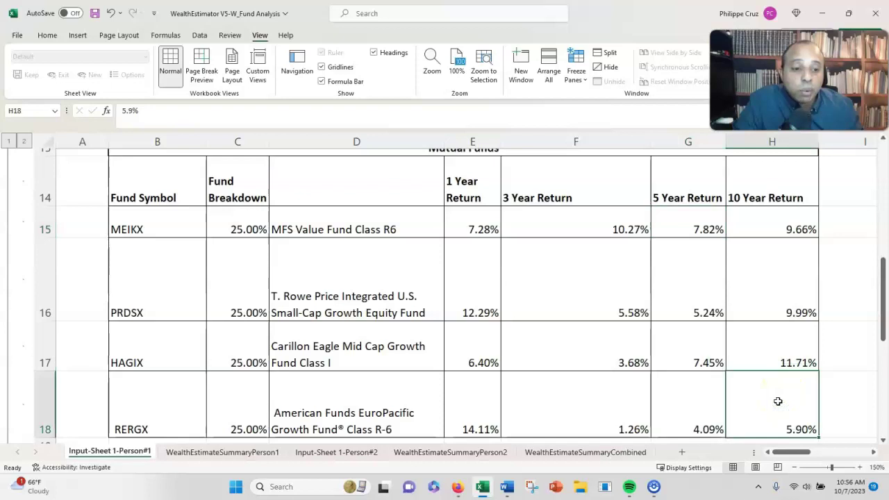
{"action": "left_click", "coordinate": [778, 356]}
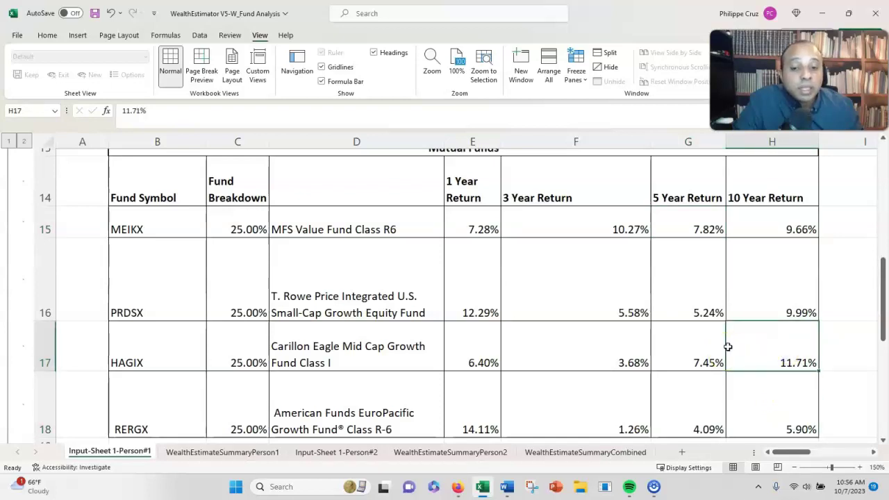
{"action": "scroll", "coordinate": [728, 347], "scroll_direction": "down", "scroll_amount": 1}
{"action": "scroll", "coordinate": [672, 332], "scroll_direction": "down", "scroll_amount": 1}
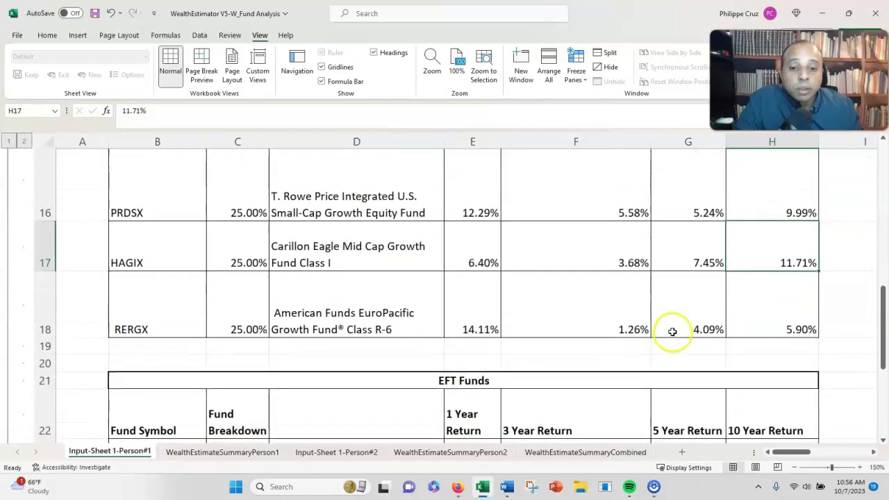
- Examine the 401k Balance Details on the WealthEstimateSummaryPerson1 sheet, including the employee contribution, the employer match and the growth on each
{"action": "scroll", "coordinate": [672, 331], "scroll_direction": "up", "scroll_amount": 2}
{"action": "scroll", "coordinate": [540, 334], "scroll_direction": "up", "scroll_amount": 3}
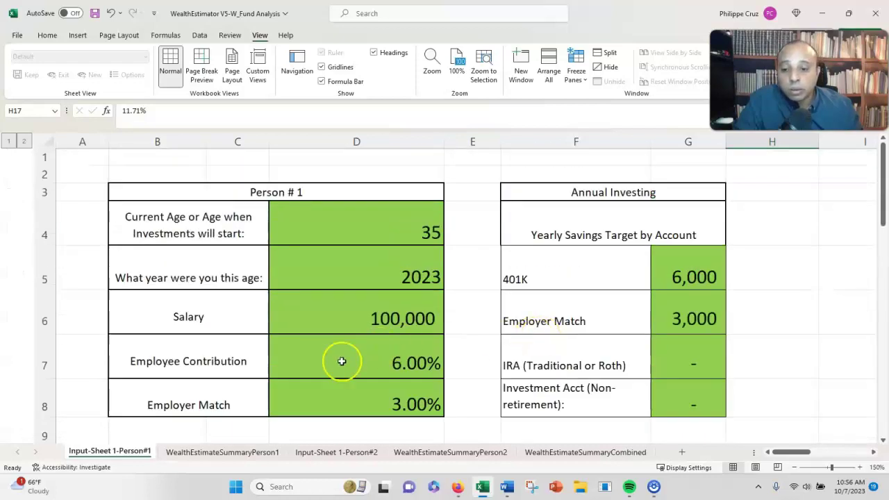
{"action": "left_click", "coordinate": [222, 452]}
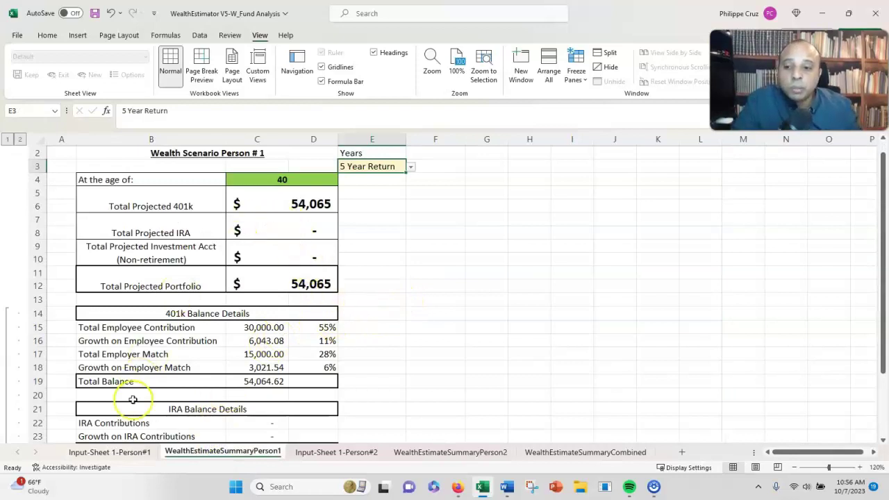
{"action": "left_click", "coordinate": [109, 452]}
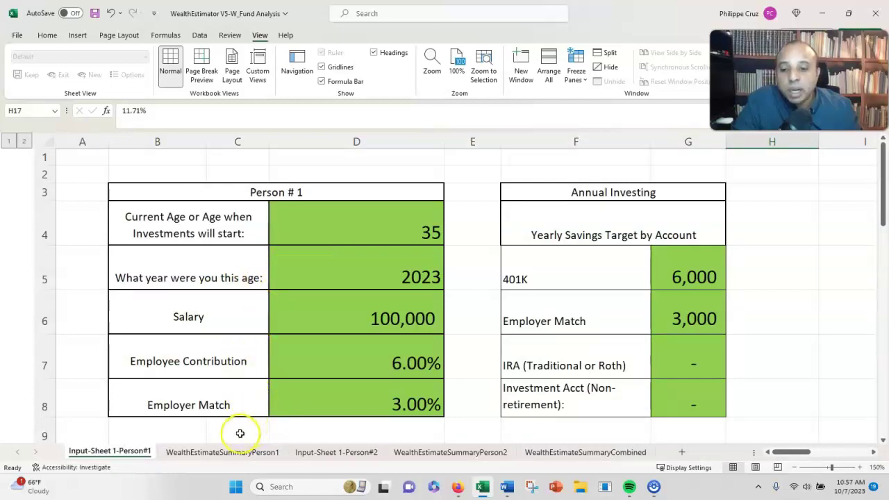
{"action": "left_click", "coordinate": [221, 452]}
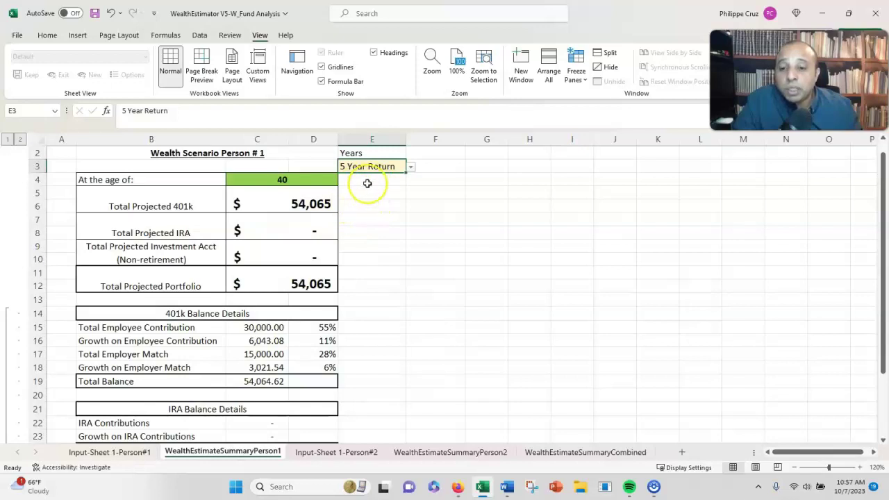
{"action": "left_click", "coordinate": [270, 326]}
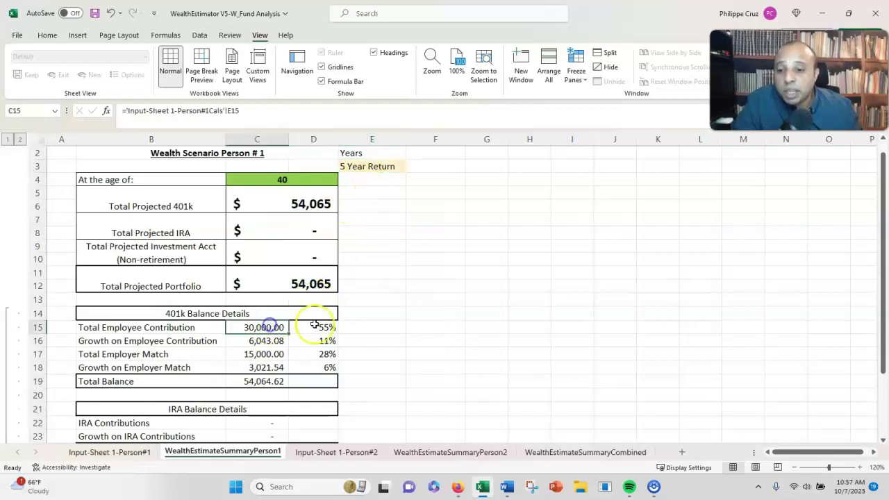
{"action": "scroll", "coordinate": [362, 321], "scroll_direction": "down", "scroll_amount": 1}
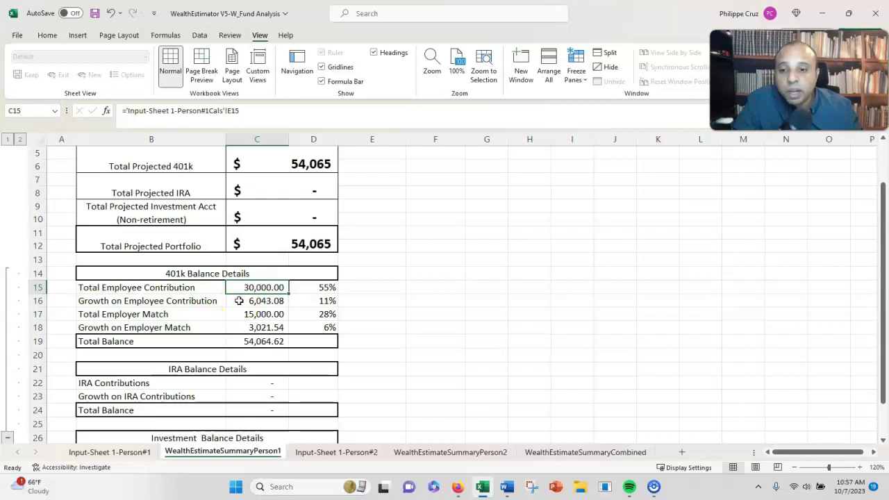
{"action": "left_click", "coordinate": [239, 301]}
{"action": "left_click", "coordinate": [237, 318]}
{"action": "left_click", "coordinate": [236, 329]}
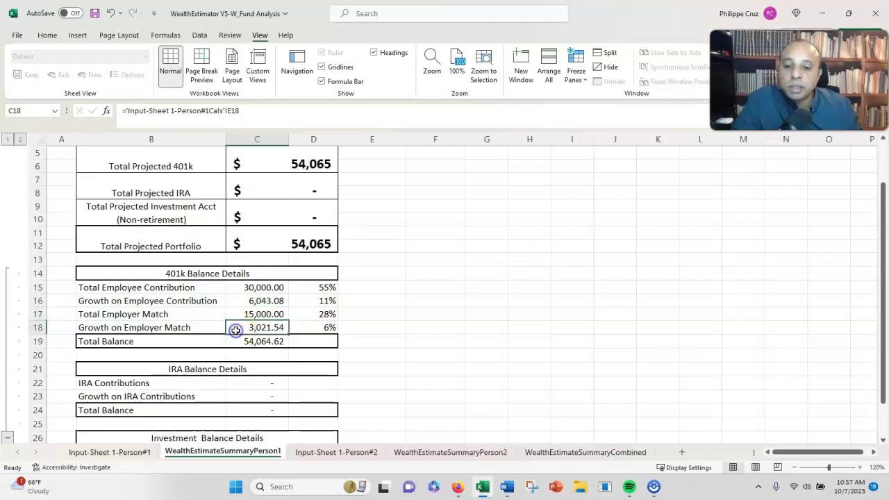
- Review the Total Projected 401k and the contribution, match and growth amounts in the 401k Balance Details for the 5 Year Return
{"action": "scroll", "coordinate": [244, 291], "scroll_direction": "up", "scroll_amount": 2}
{"action": "left_click", "coordinate": [285, 215]}
{"action": "scroll", "coordinate": [278, 257], "scroll_direction": "down", "scroll_amount": 1}
{"action": "left_click", "coordinate": [265, 300]}
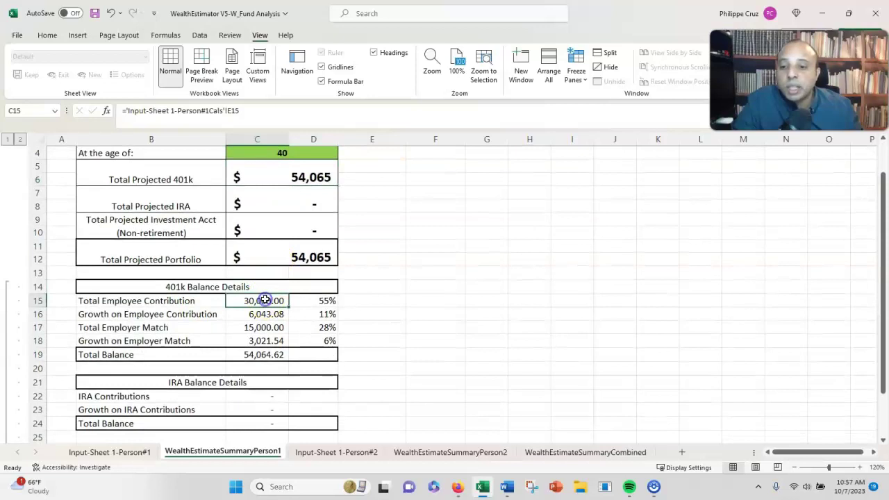
{"action": "left_click", "coordinate": [232, 316]}
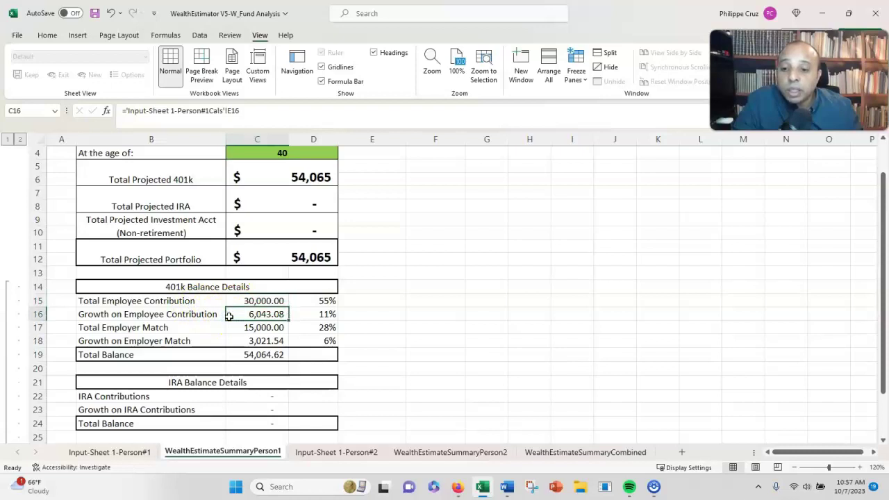
{"action": "scroll", "coordinate": [229, 316], "scroll_direction": "down", "scroll_amount": 1}
{"action": "left_click", "coordinate": [229, 288]}
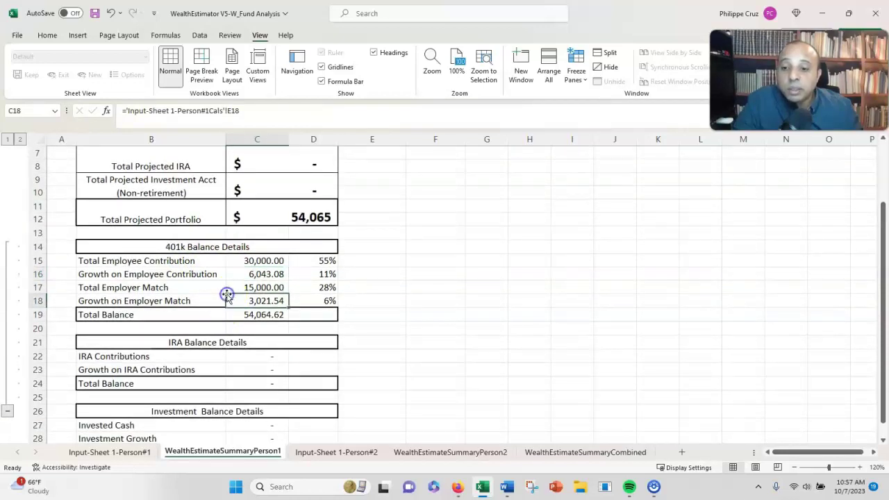
{"action": "left_click", "coordinate": [230, 300]}
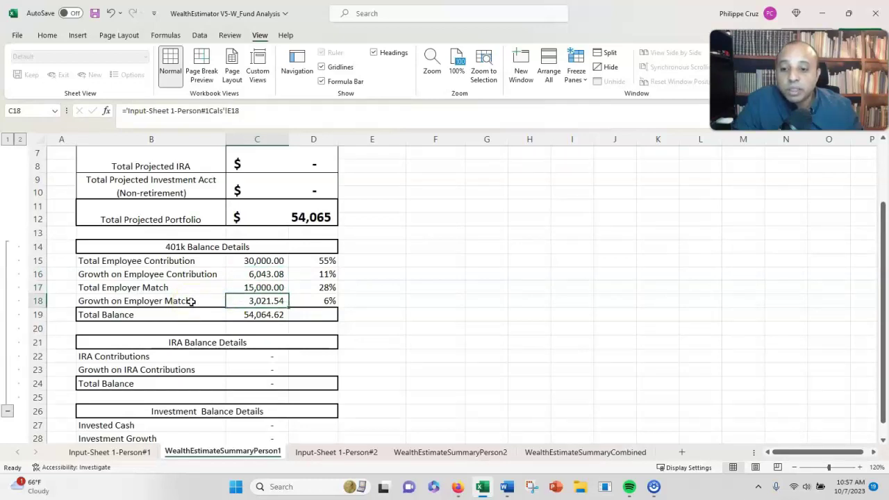
{"action": "scroll", "coordinate": [195, 297], "scroll_direction": "up", "scroll_amount": 2}
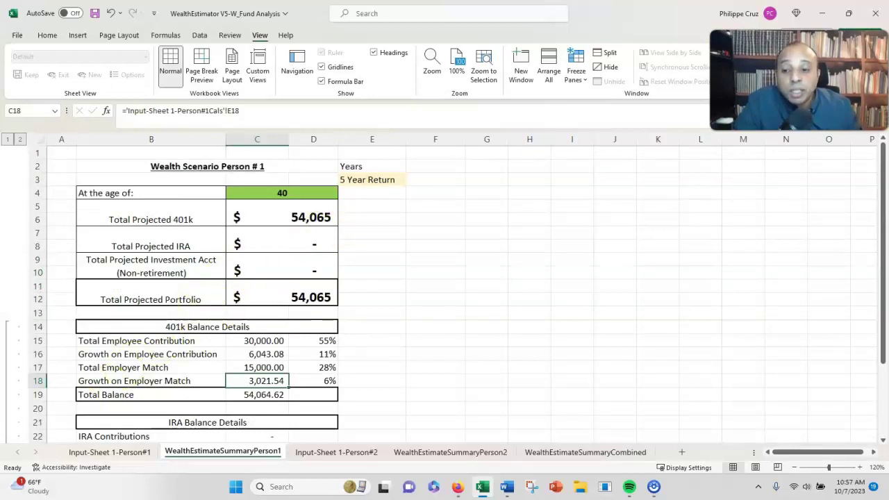
- Change the return period for the Person #1 wealth scenario to 10 Year Return
{"action": "left_click", "coordinate": [386, 216]}
{"action": "left_click", "coordinate": [387, 179]}
{"action": "left_click", "coordinate": [411, 180]}
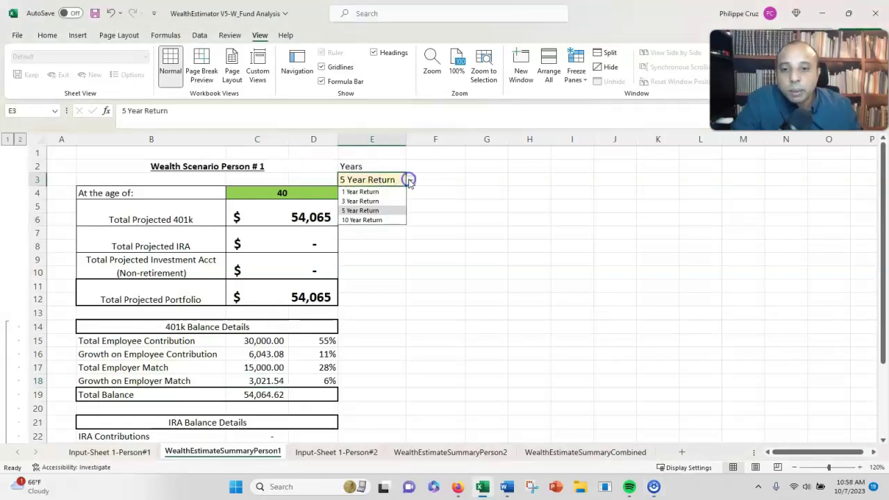
{"action": "left_click", "coordinate": [379, 220]}
{"action": "scroll", "coordinate": [389, 227], "scroll_direction": "down", "scroll_amount": 1}
{"action": "scroll", "coordinate": [389, 227], "scroll_direction": "up", "scroll_amount": 1}
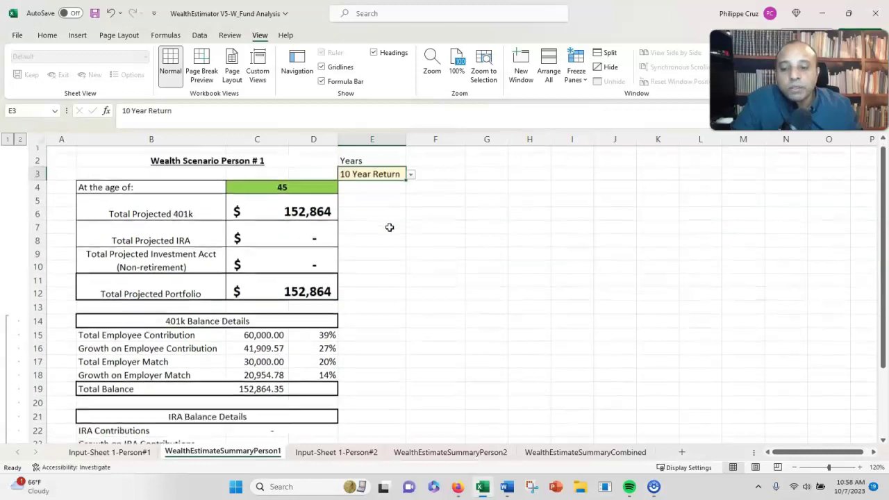
- Check the employee contribution, employer match and their growth in the 401k Balance Details for the 10-year scenario
{"action": "scroll", "coordinate": [390, 228], "scroll_direction": "down", "scroll_amount": 1}
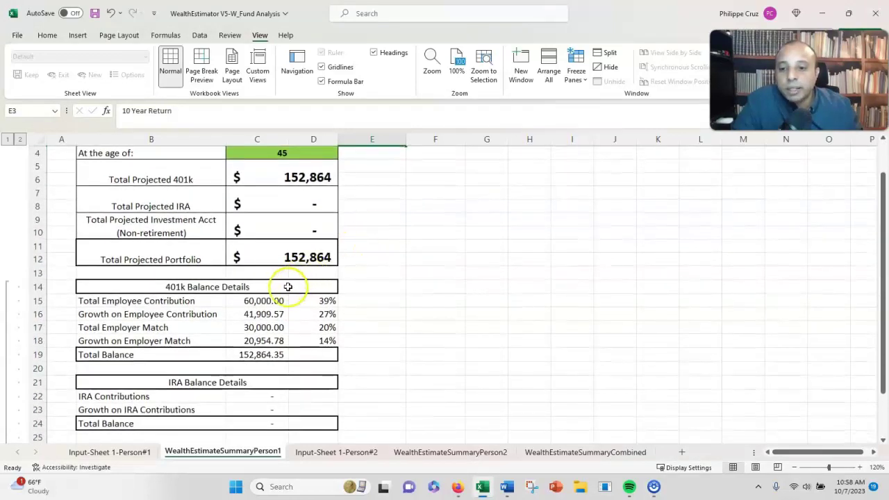
{"action": "left_click", "coordinate": [245, 304]}
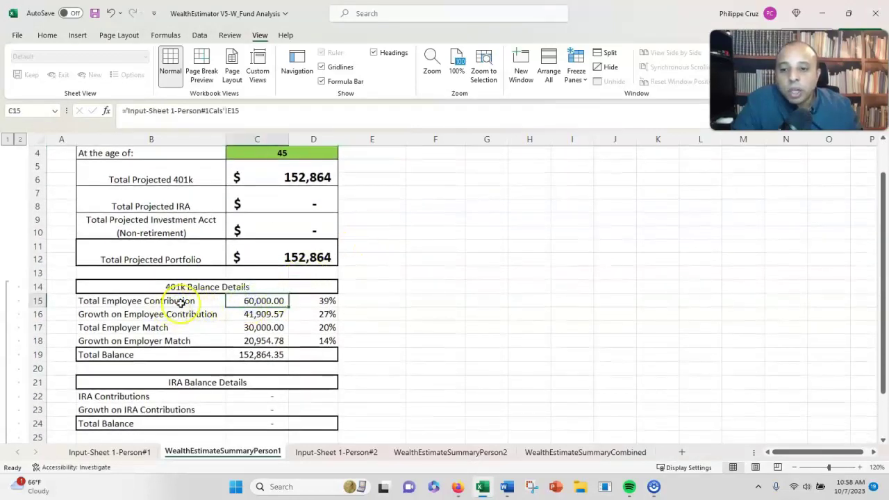
{"action": "left_click", "coordinate": [229, 313]}
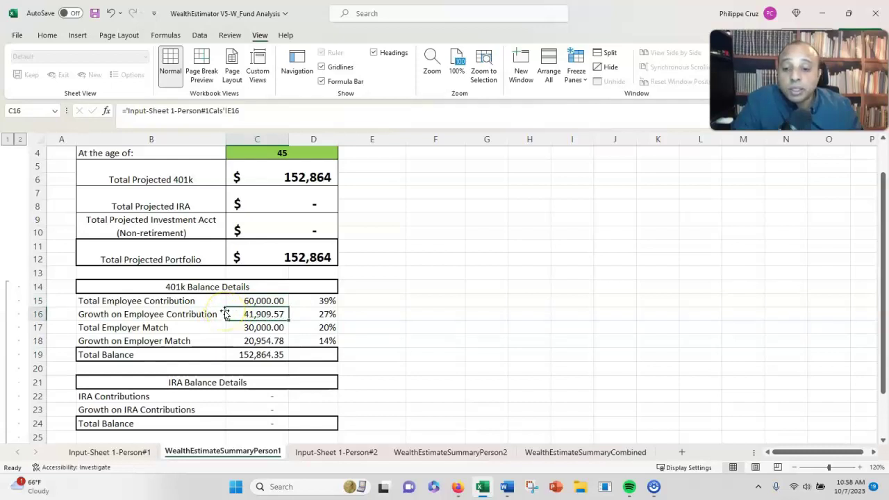
{"action": "scroll", "coordinate": [226, 314], "scroll_direction": "down", "scroll_amount": 1}
{"action": "left_click", "coordinate": [224, 288]}
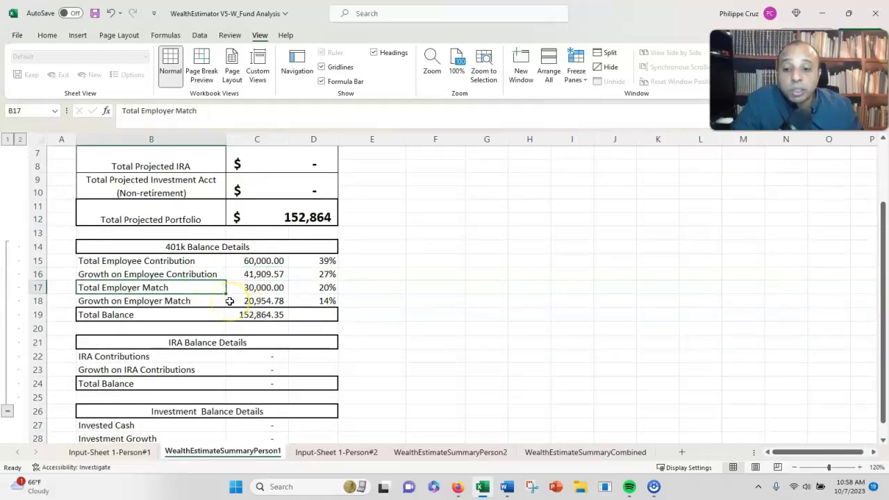
{"action": "scroll", "coordinate": [230, 301], "scroll_direction": "up", "scroll_amount": 2}
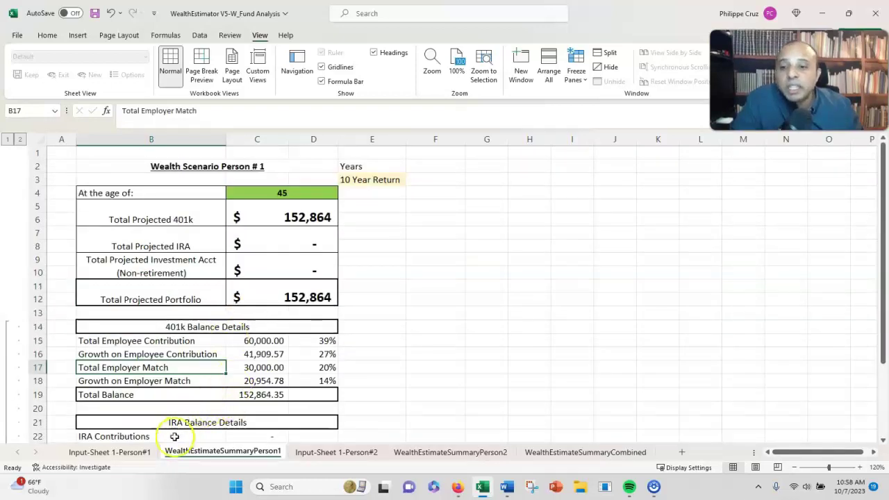
- Set Person #1's Employee Contribution to 22.5% on the Input-Sheet 1-Person#1 sheet
{"action": "left_click", "coordinate": [120, 453]}
{"action": "left_click", "coordinate": [313, 338]}
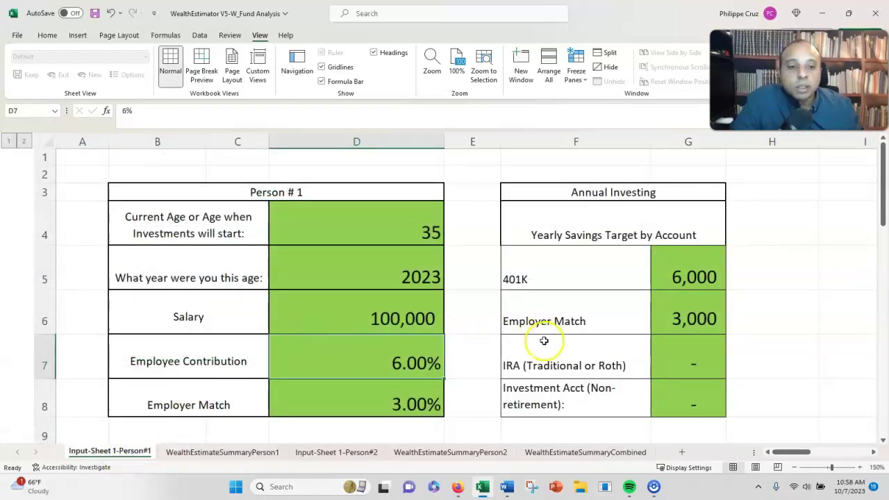
{"action": "scroll", "coordinate": [426, 344], "scroll_direction": "down", "scroll_amount": 2}
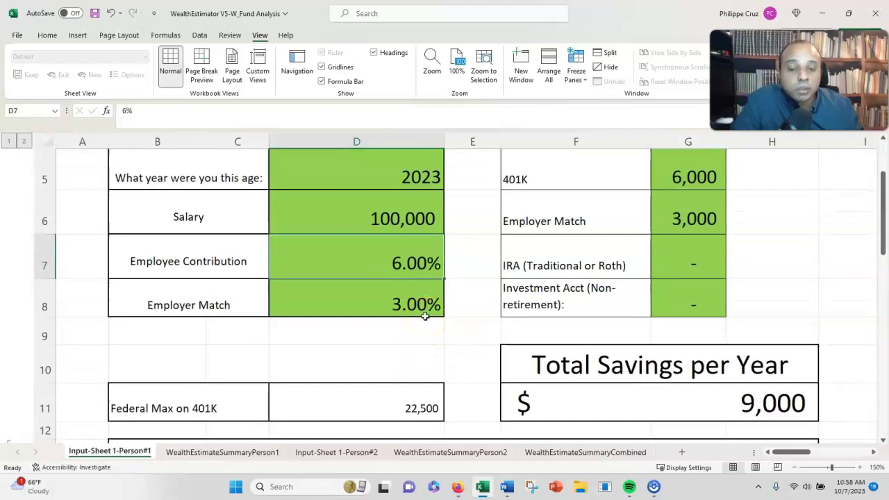
{"action": "scroll", "coordinate": [425, 316], "scroll_direction": "up", "scroll_amount": 2}
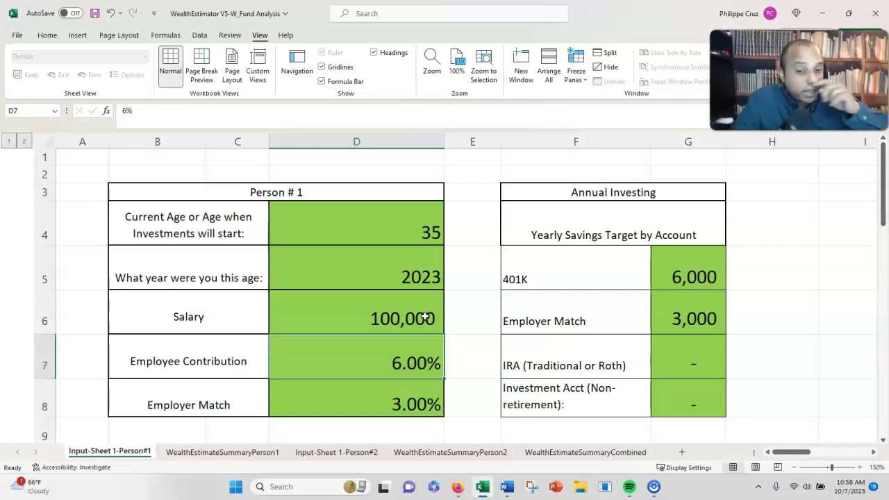
{"action": "type", "text": "2."}
{"action": "key", "text": "BackSpace"}
{"action": "type", "text": "2.5"}
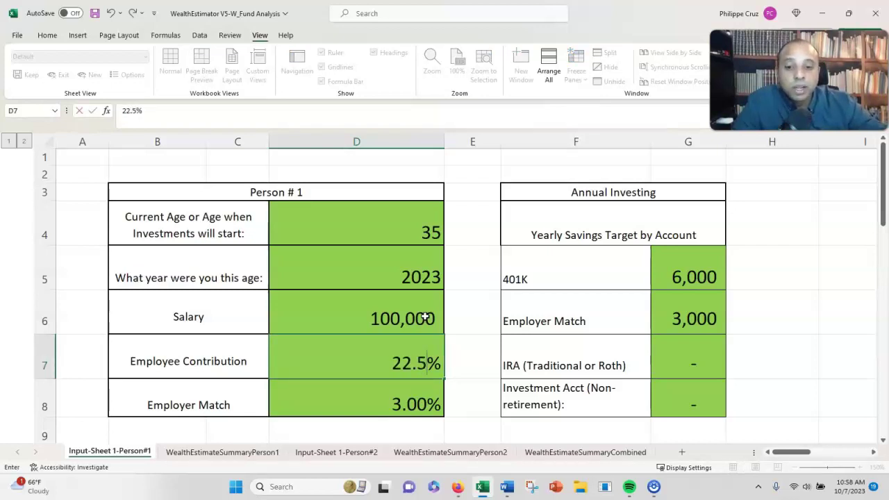
{"action": "key", "text": "Return"}
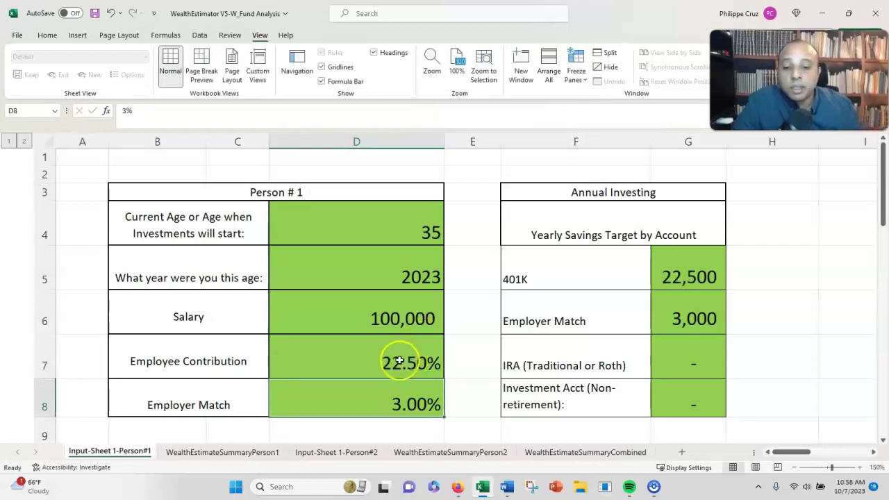
{"action": "scroll", "coordinate": [399, 359], "scroll_direction": "down", "scroll_amount": 1}
{"action": "scroll", "coordinate": [347, 403], "scroll_direction": "up", "scroll_amount": 1}
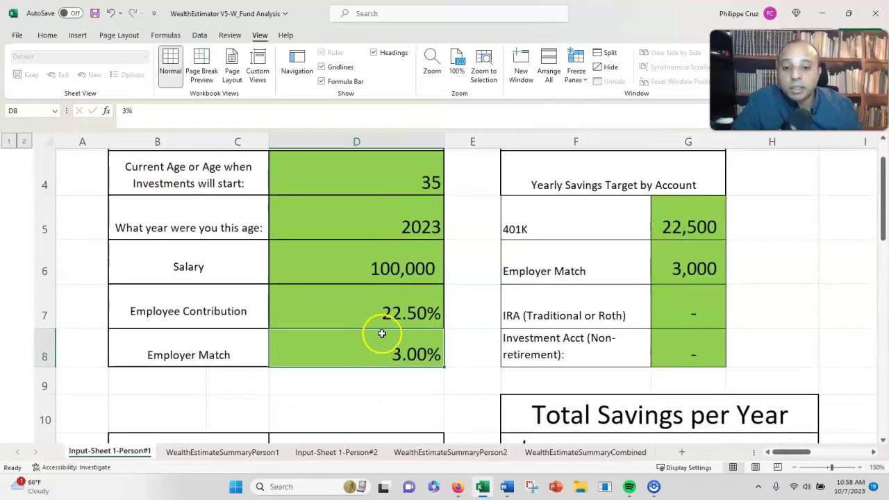
- Test the federal 401K cap by setting Employee Contribution to 30% and checking the yearly 401K savings target and its formula
{"action": "scroll", "coordinate": [378, 330], "scroll_direction": "down", "scroll_amount": 1}
{"action": "left_click", "coordinate": [389, 258]}
{"action": "scroll", "coordinate": [457, 314], "scroll_direction": "down", "scroll_amount": 1}
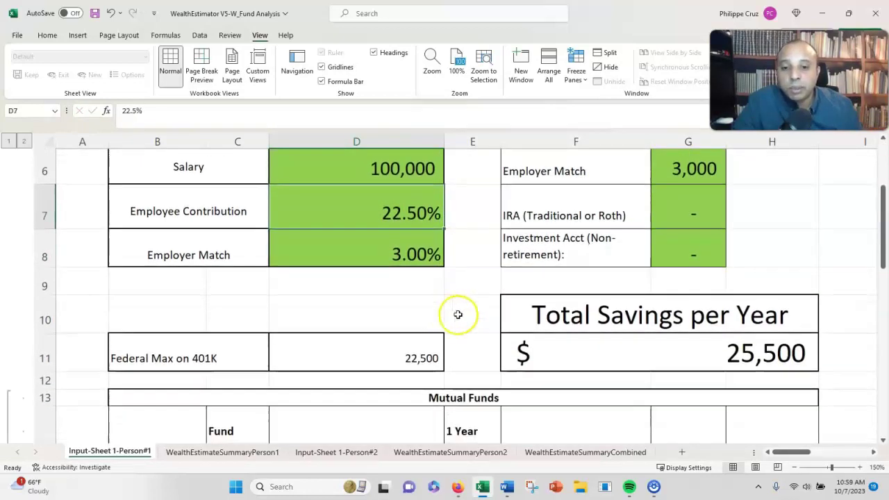
{"action": "type", "text": "30"}
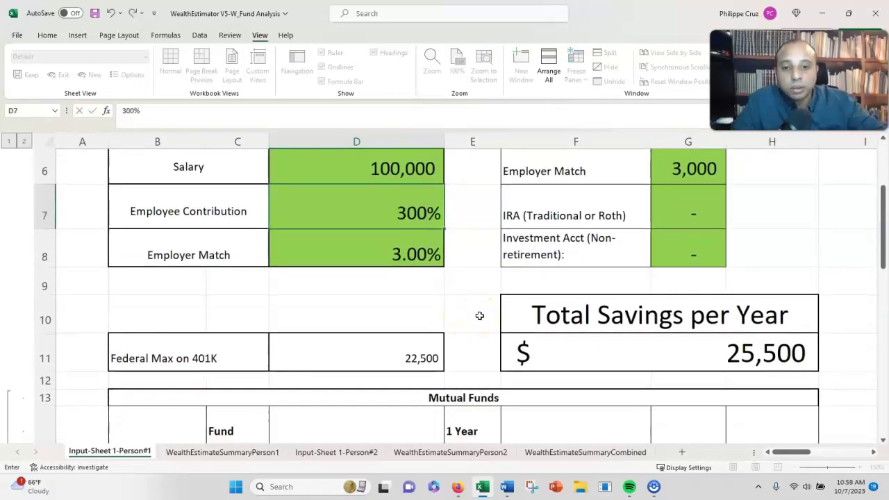
{"action": "key", "text": "Return"}
{"action": "scroll", "coordinate": [653, 359], "scroll_direction": "up", "scroll_amount": 3}
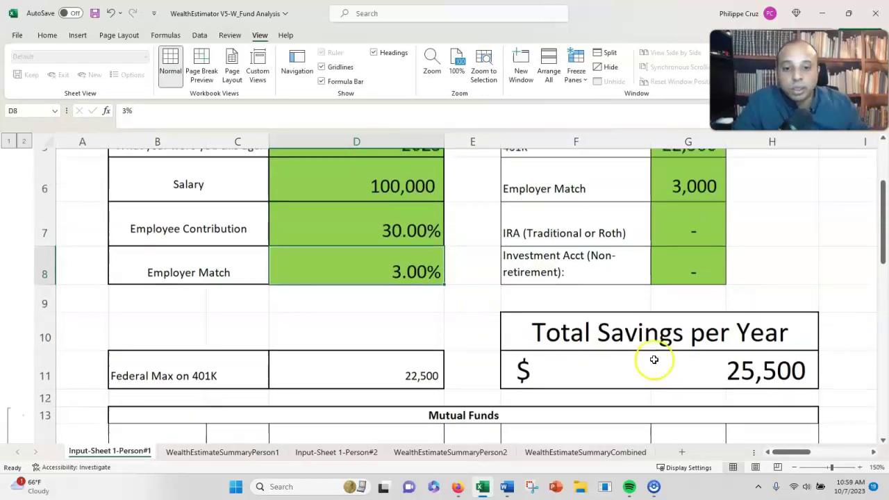
{"action": "left_click", "coordinate": [674, 282]}
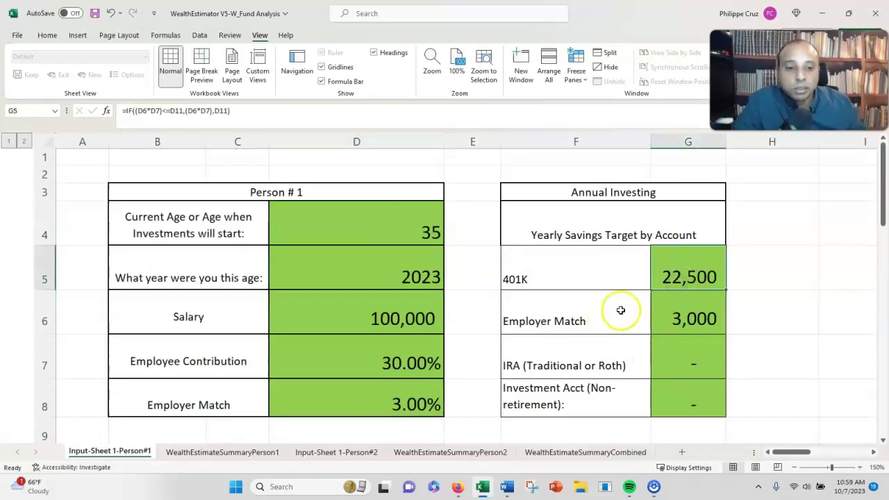
{"action": "scroll", "coordinate": [421, 365], "scroll_direction": "down", "scroll_amount": 2}
- Set Person #1's Employee Contribution back to 22.5%
{"action": "left_click", "coordinate": [408, 268]}
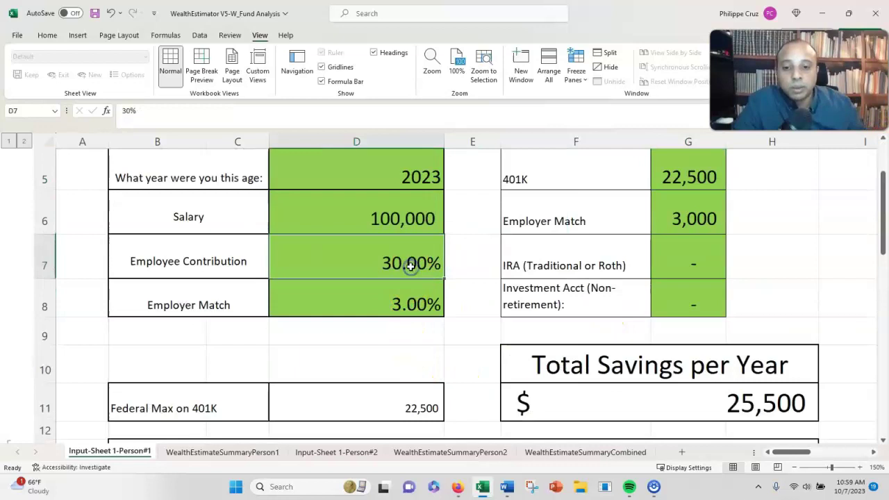
{"action": "type", "text": "22.5"}
{"action": "key", "text": "Return"}
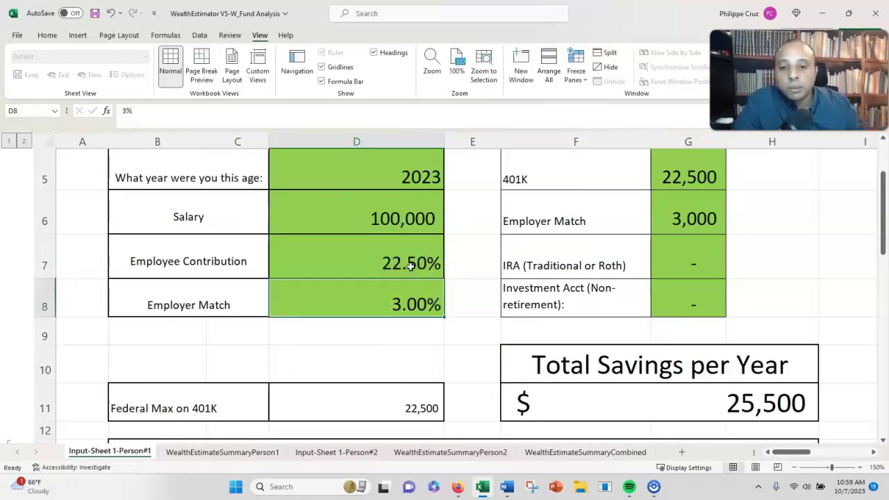
{"action": "scroll", "coordinate": [304, 357], "scroll_direction": "up", "scroll_amount": 2}
- Examine the Total Projected 401k and each 401k Balance Details line on the WealthEstimateSummaryPerson1 sheet for the maximum contribution over 10 years
{"action": "left_click", "coordinate": [199, 451]}
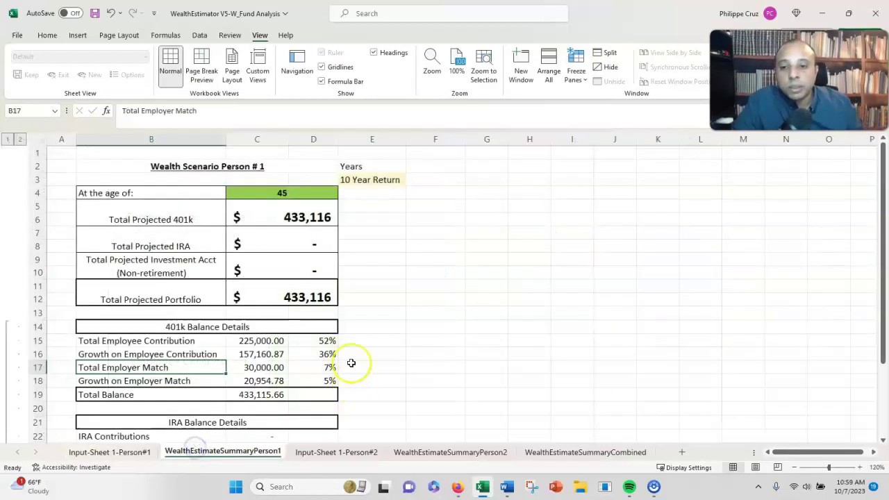
{"action": "left_click", "coordinate": [384, 179]}
{"action": "left_click", "coordinate": [410, 180]}
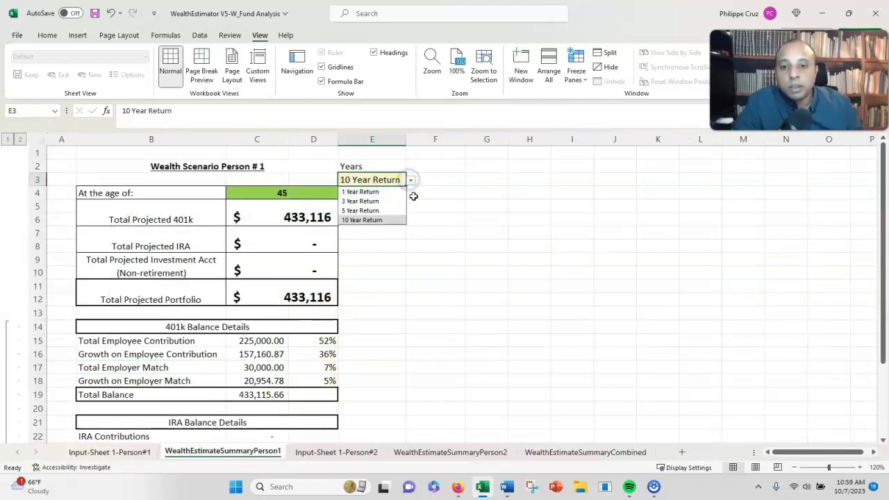
{"action": "left_click", "coordinate": [445, 205]}
{"action": "left_click", "coordinate": [327, 217]}
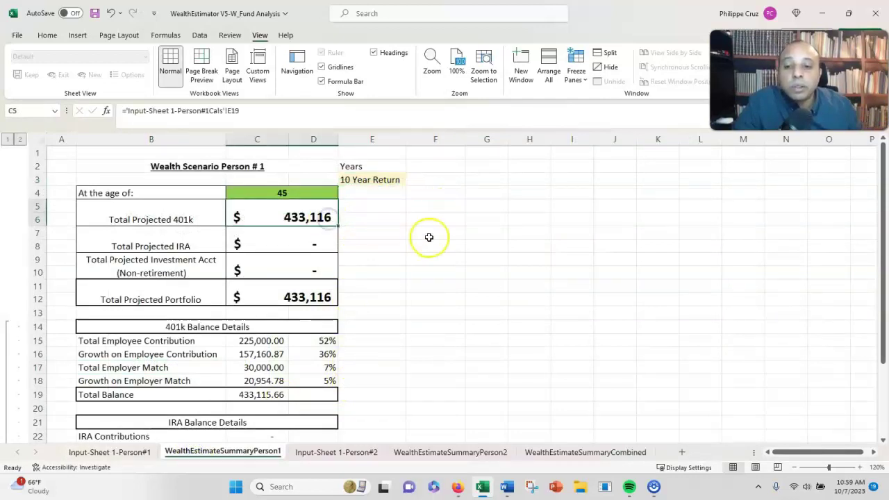
{"action": "scroll", "coordinate": [404, 235], "scroll_direction": "down", "scroll_amount": 1}
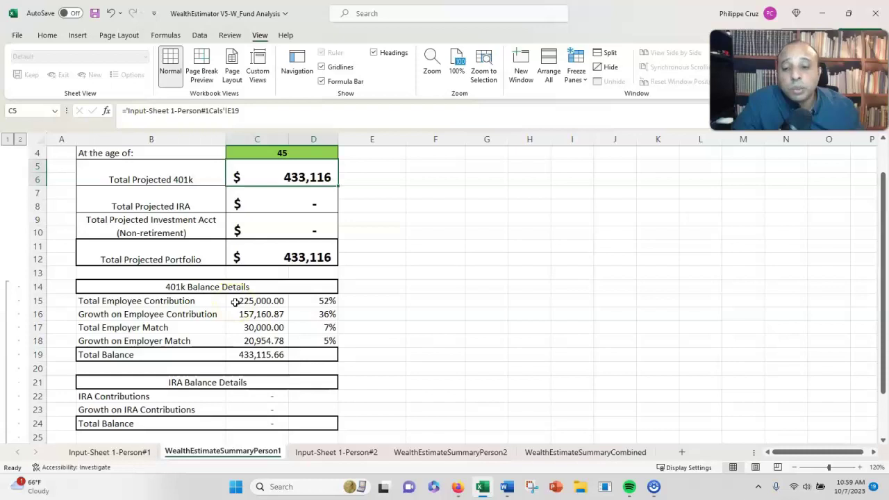
{"action": "left_click", "coordinate": [206, 301]}
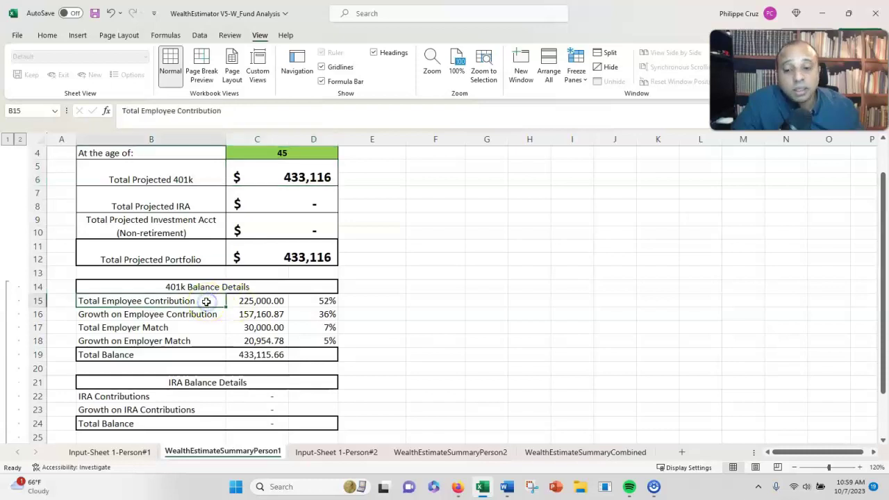
{"action": "left_click", "coordinate": [195, 316]}
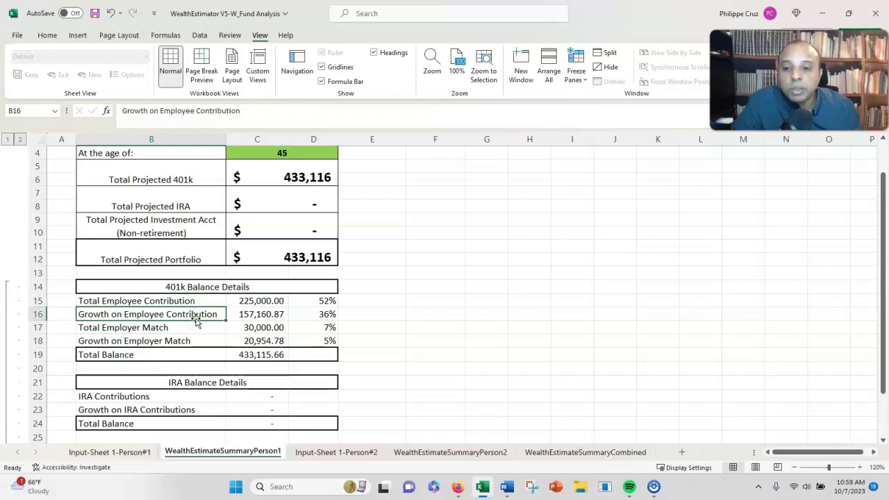
{"action": "left_click", "coordinate": [191, 328]}
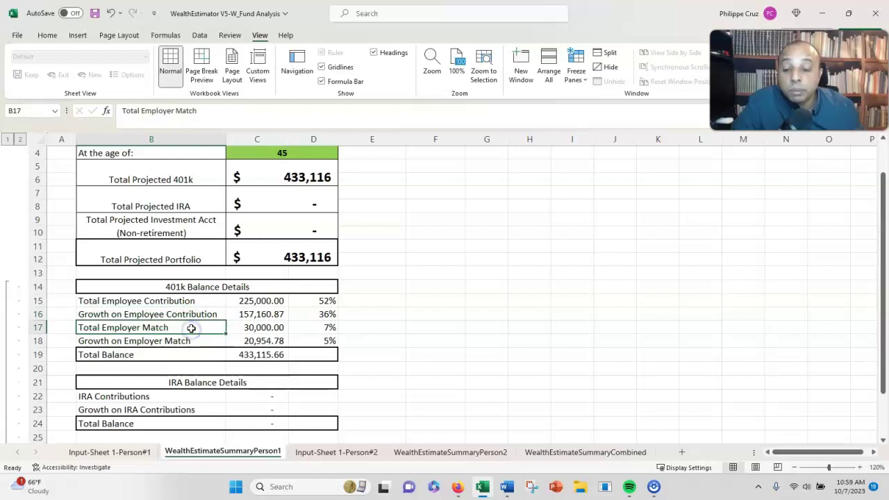
{"action": "left_click", "coordinate": [204, 340]}
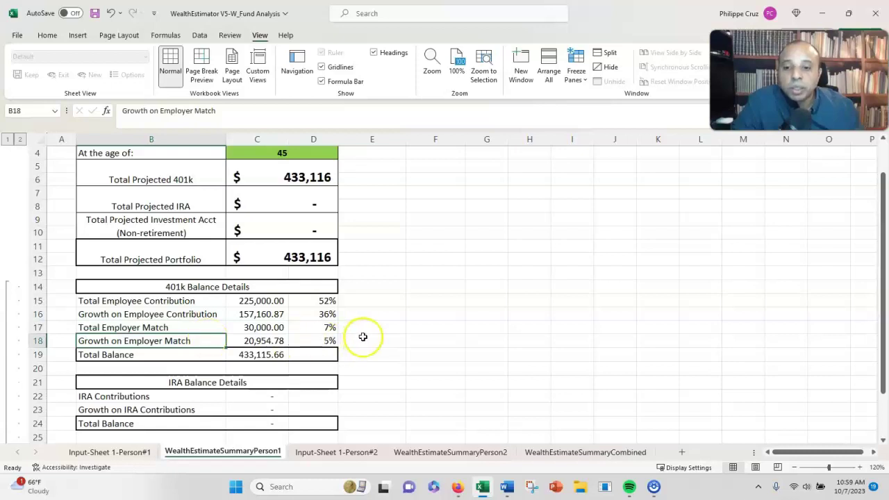
{"action": "scroll", "coordinate": [363, 335], "scroll_direction": "up", "scroll_amount": 1}
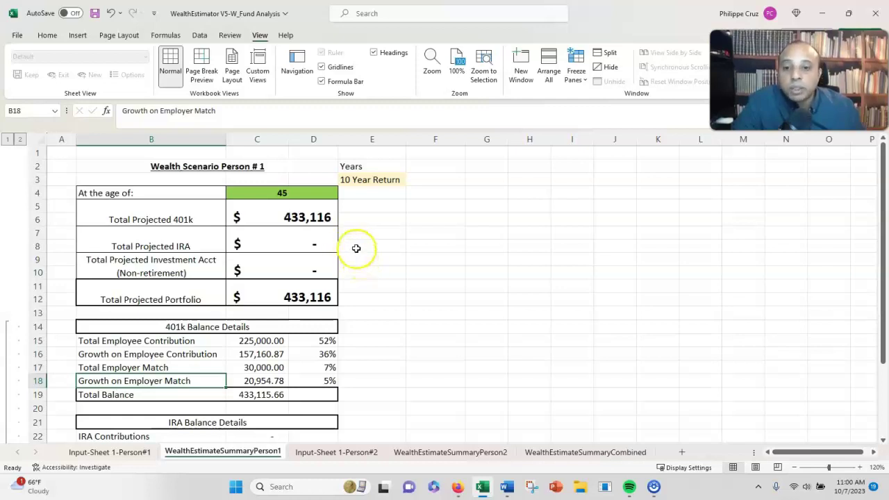
{"action": "left_click", "coordinate": [356, 248]}
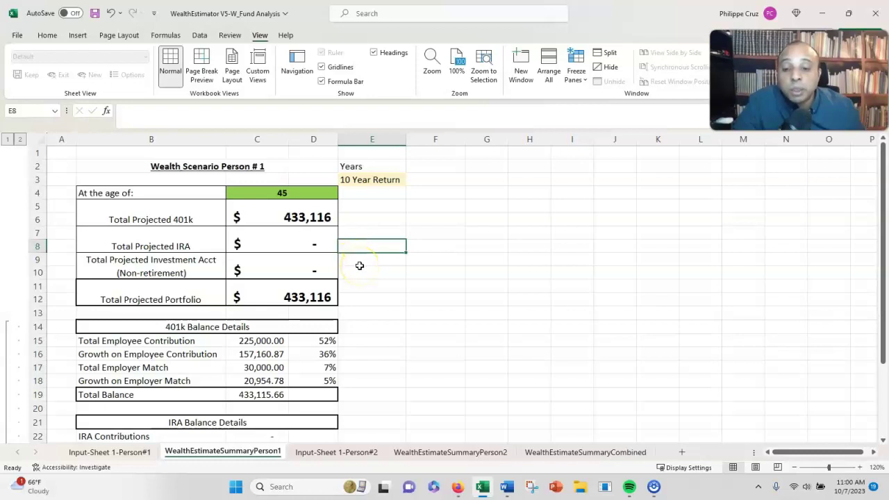
{"action": "left_click", "coordinate": [373, 220]}
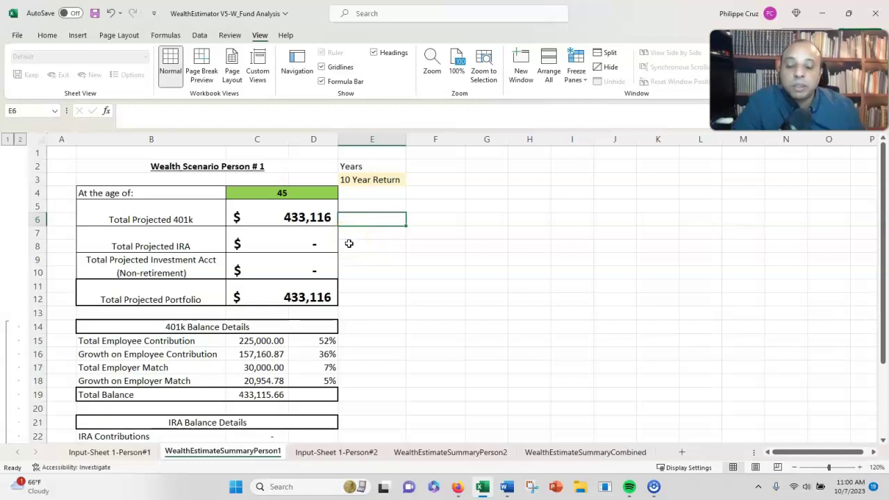
{"action": "left_click", "coordinate": [351, 242]}
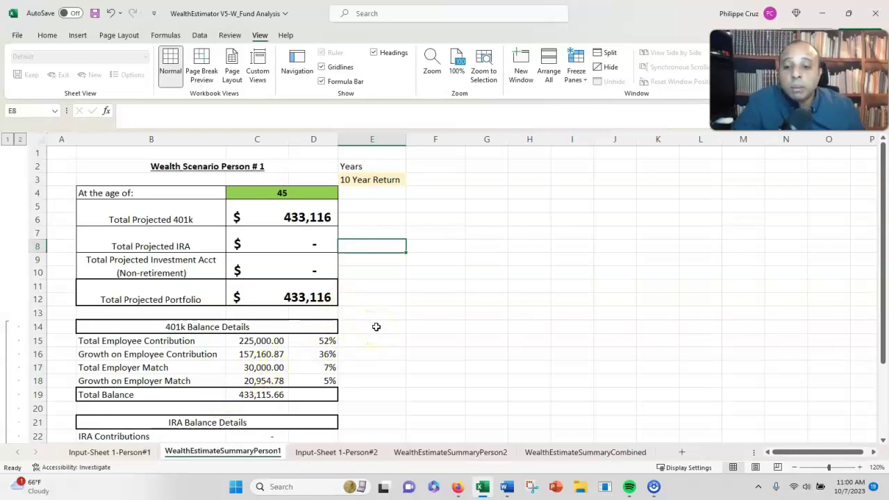
{"action": "scroll", "coordinate": [373, 336], "scroll_direction": "down", "scroll_amount": 1}
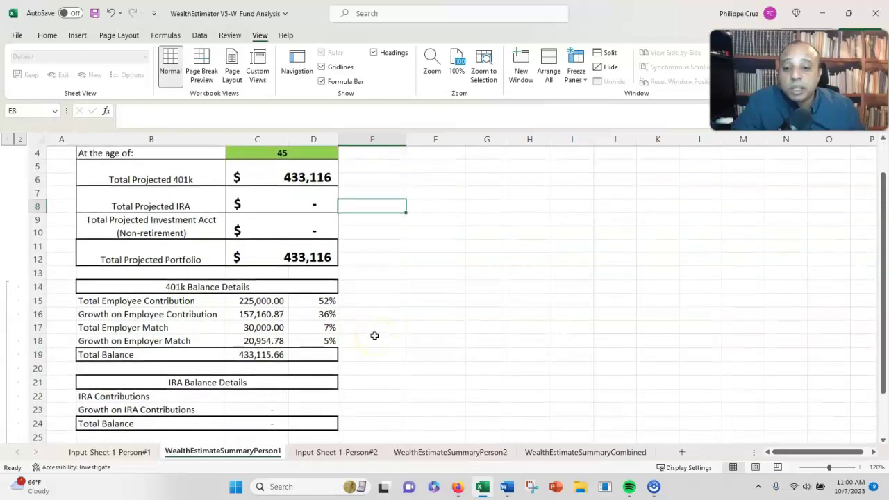
{"action": "scroll", "coordinate": [374, 336], "scroll_direction": "up", "scroll_amount": 1}
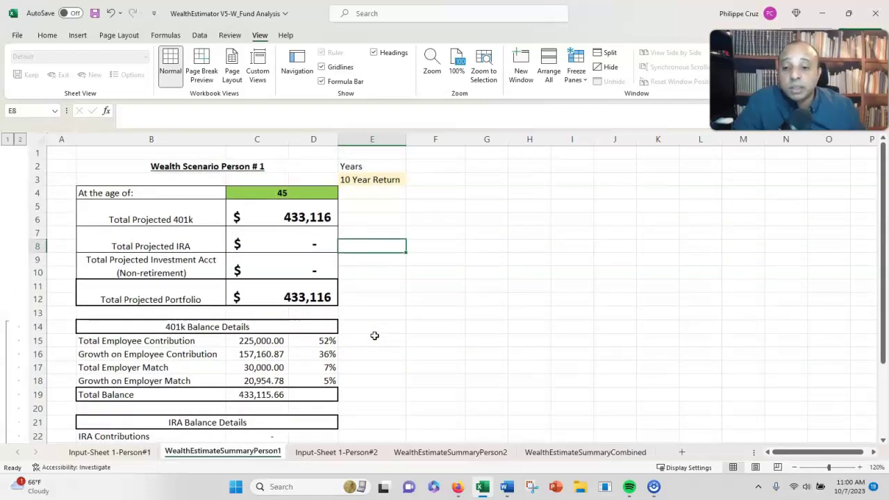